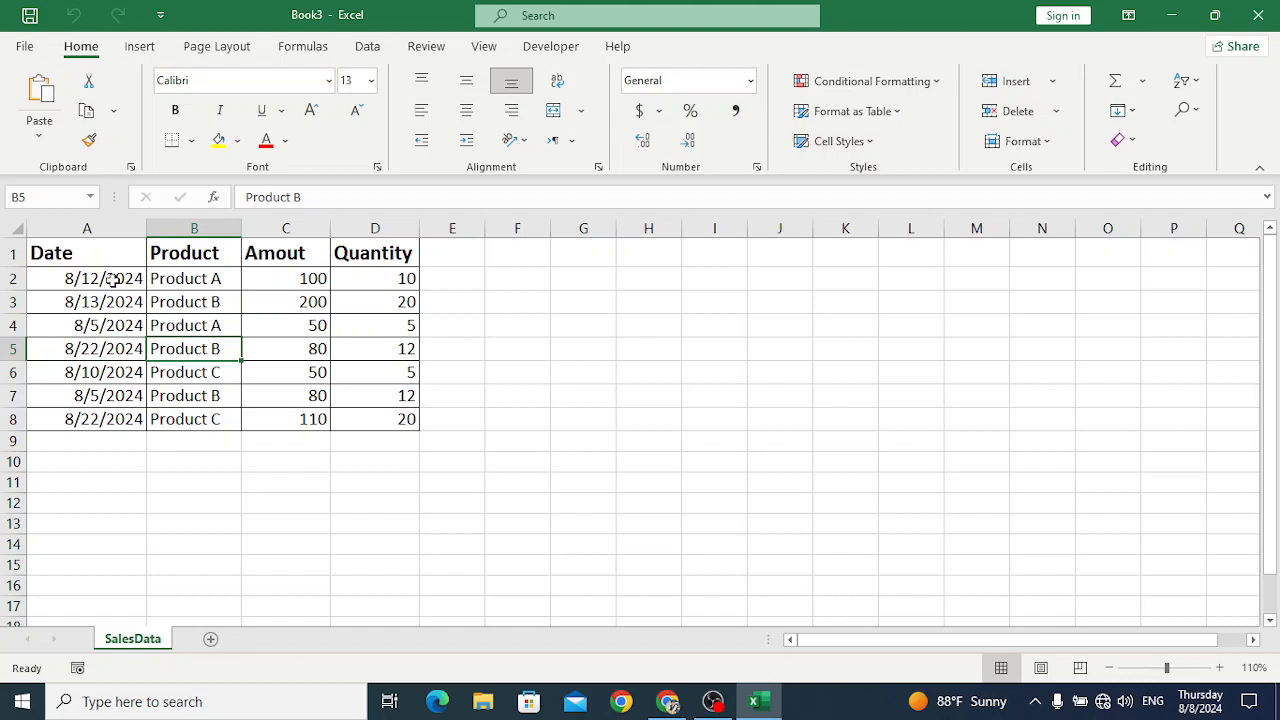
Examine the sales data's Date, Product, Amout and Quantity columns and its rows for Product A and Product B
left_click_drag(80, 280, 375, 432)
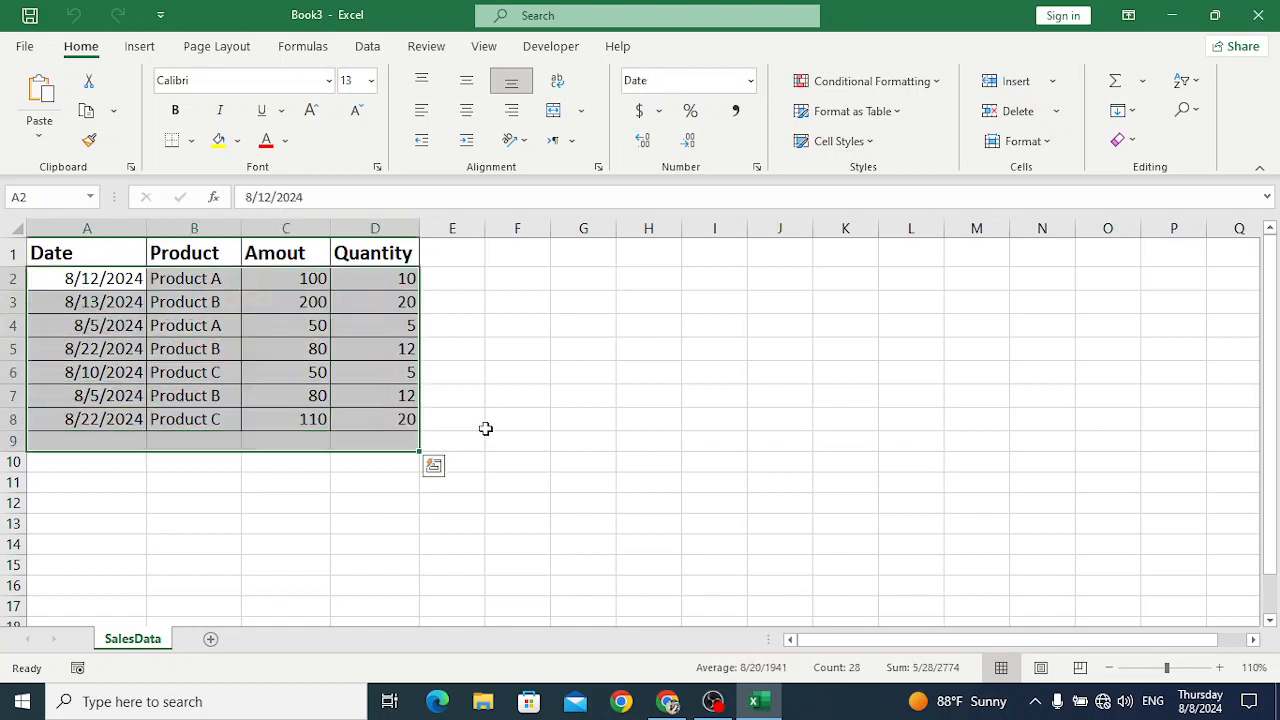
left_click(487, 428)
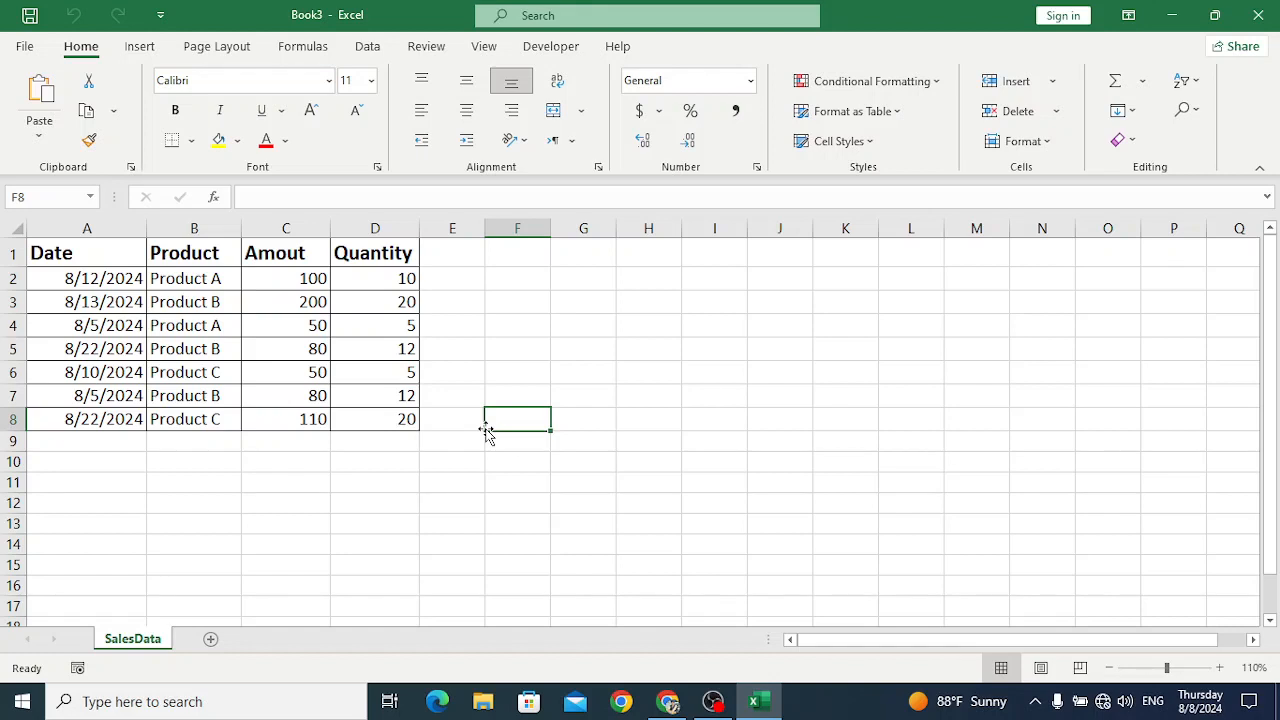
left_click_drag(118, 283, 132, 392)
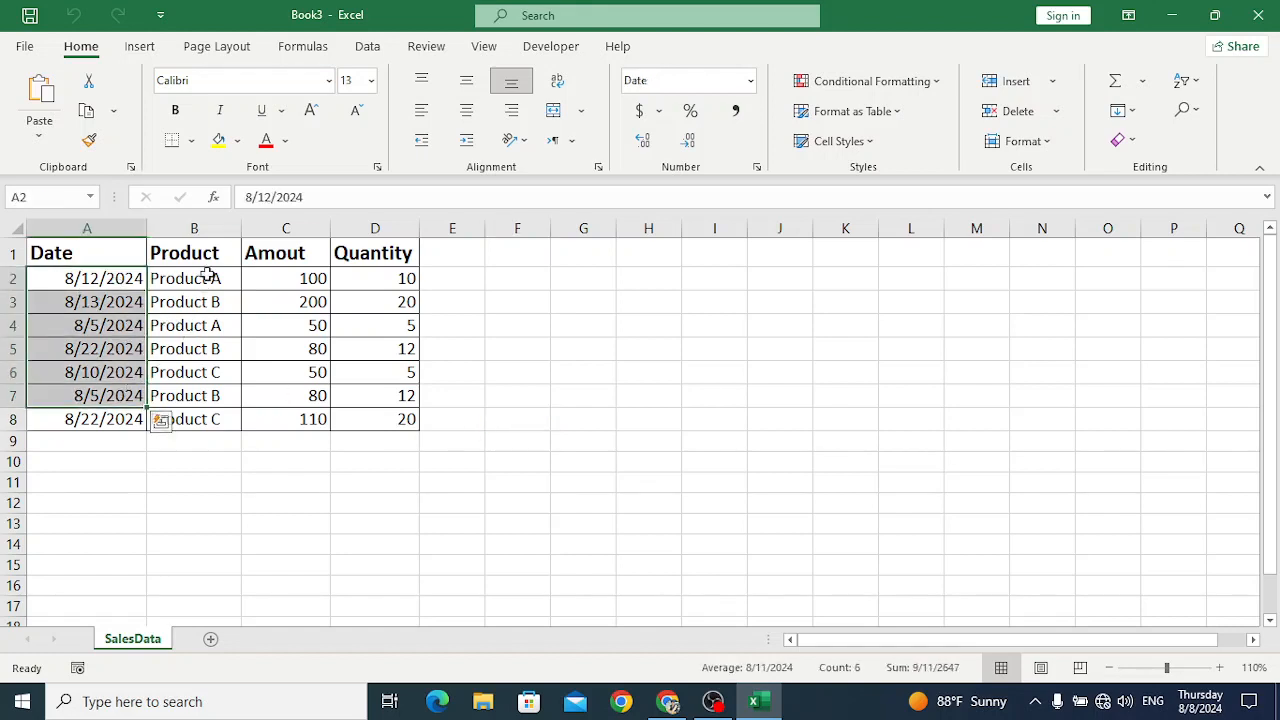
left_click_drag(200, 255, 209, 346)
left_click_drag(288, 258, 318, 345)
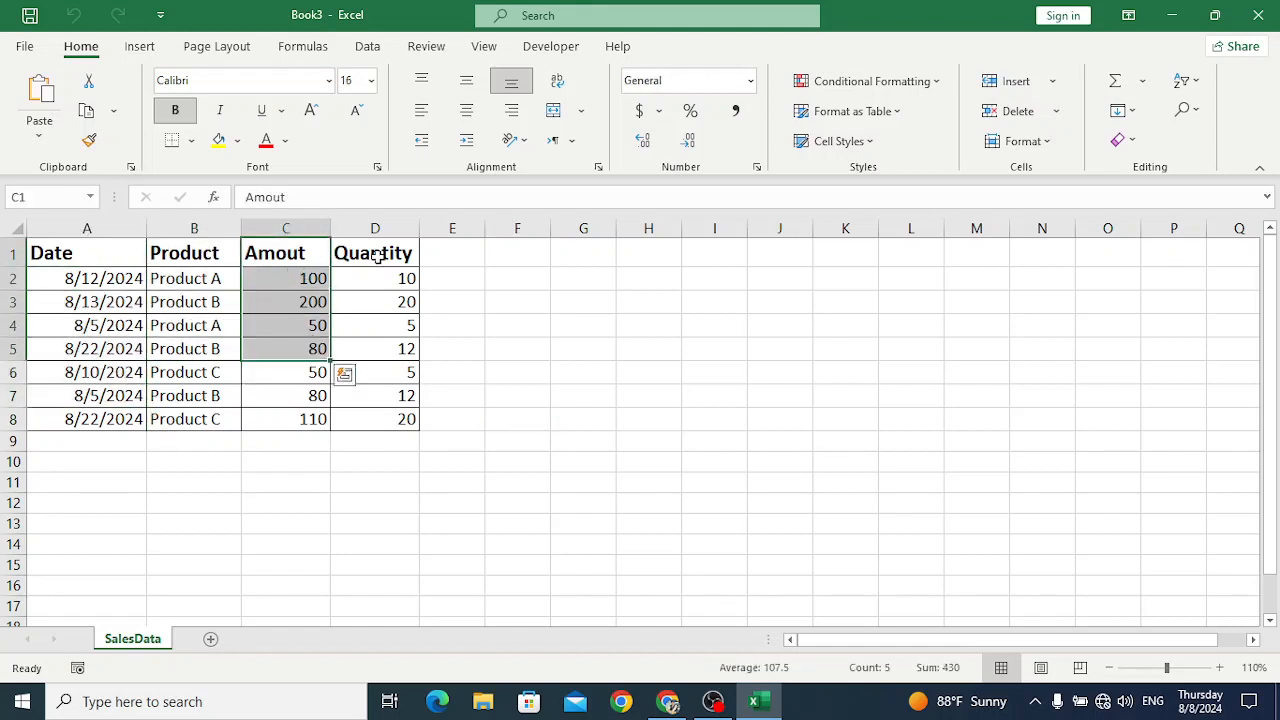
left_click_drag(376, 257, 380, 336)
left_click(517, 330)
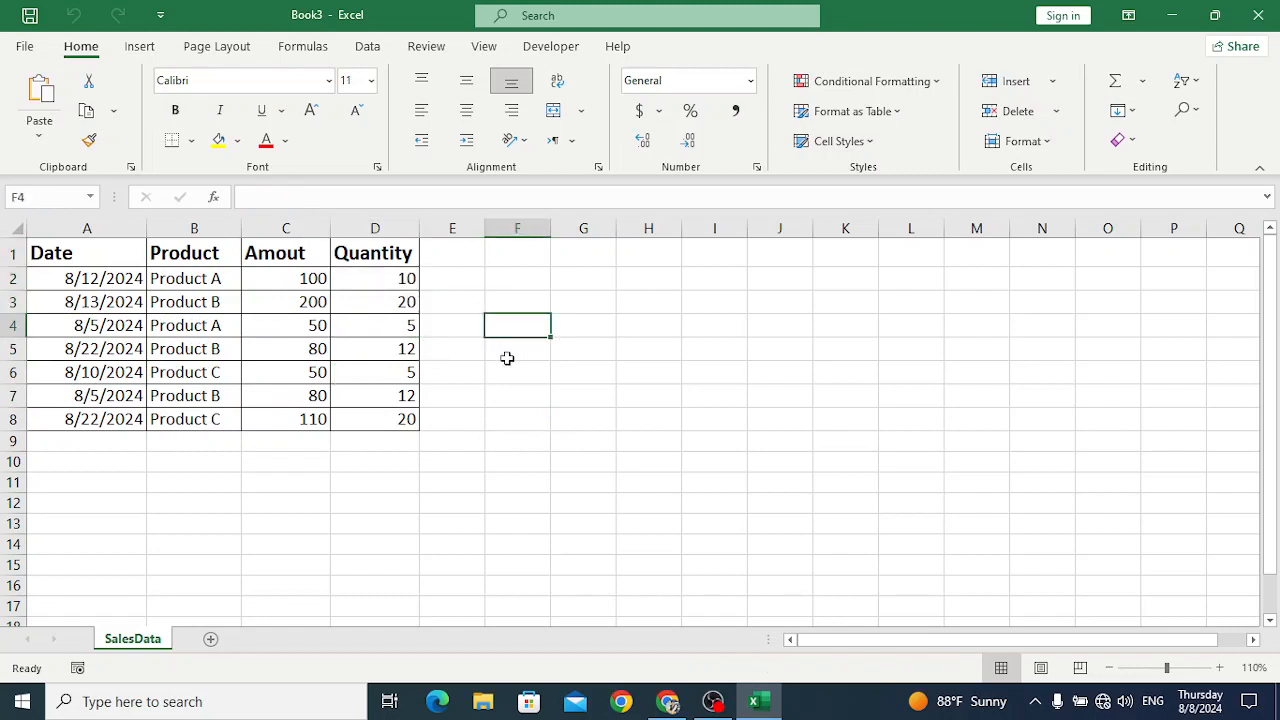
left_click(191, 278)
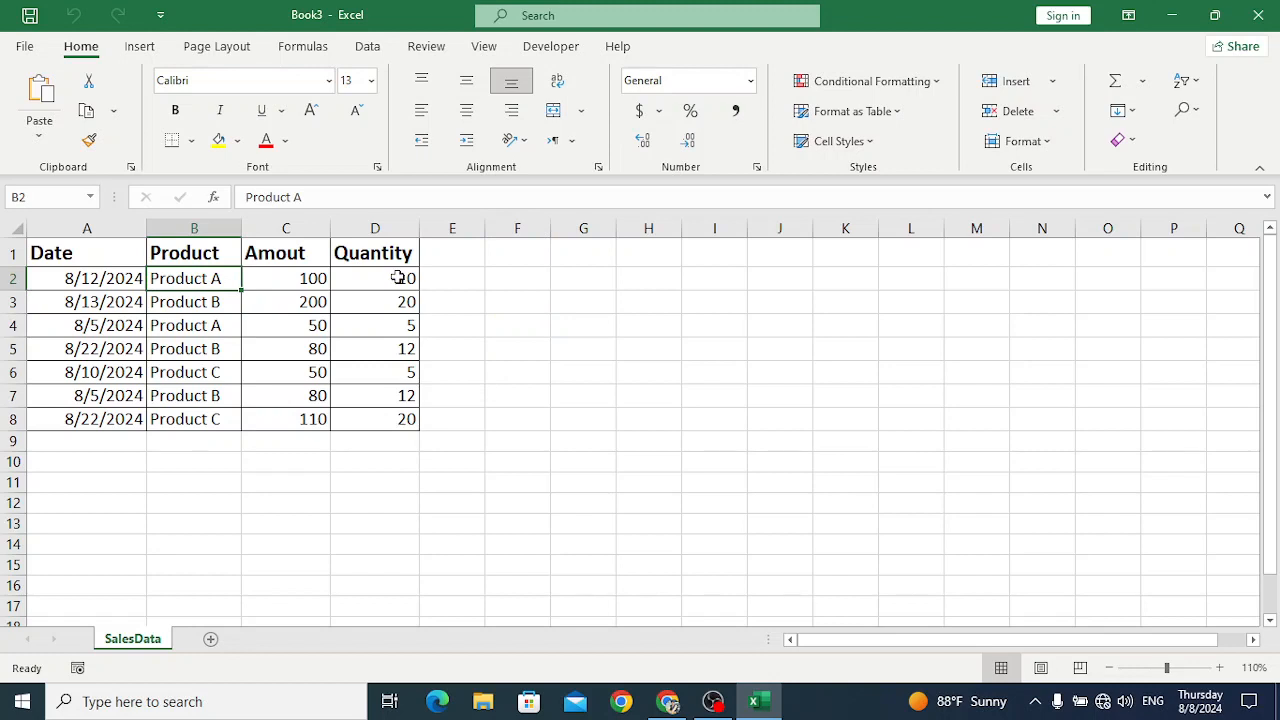
left_click(395, 326)
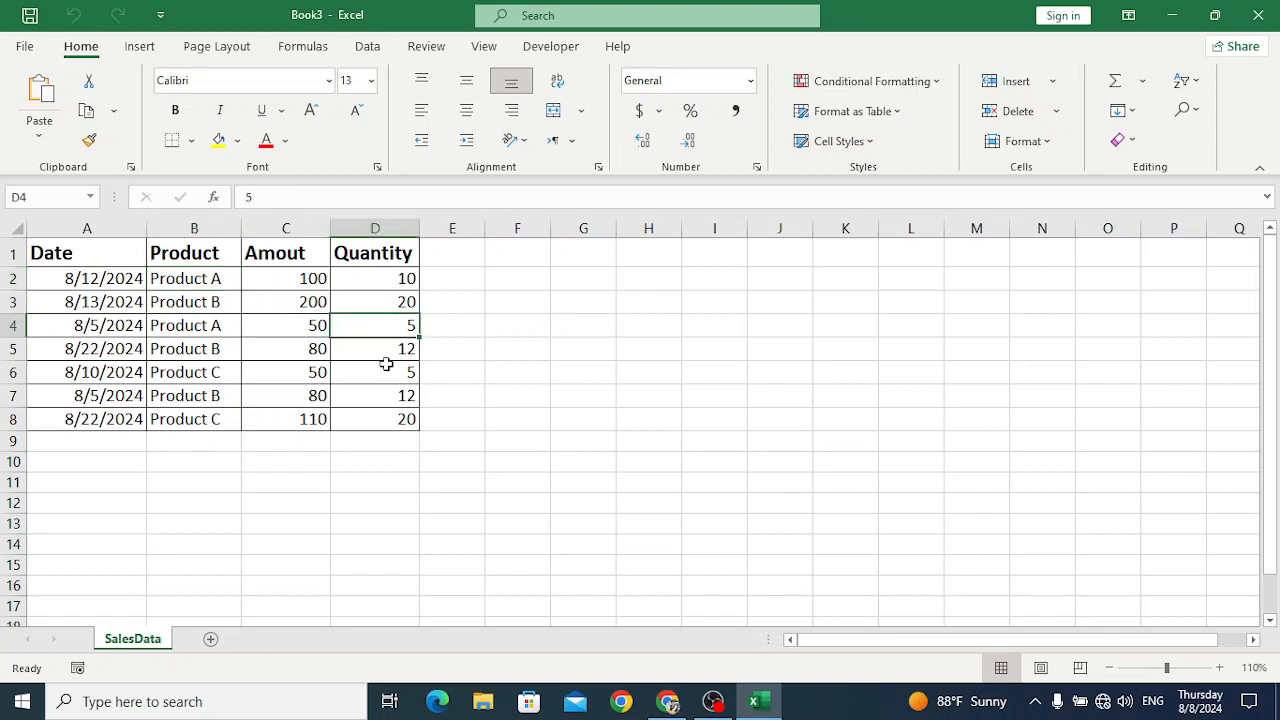
left_click(222, 342)
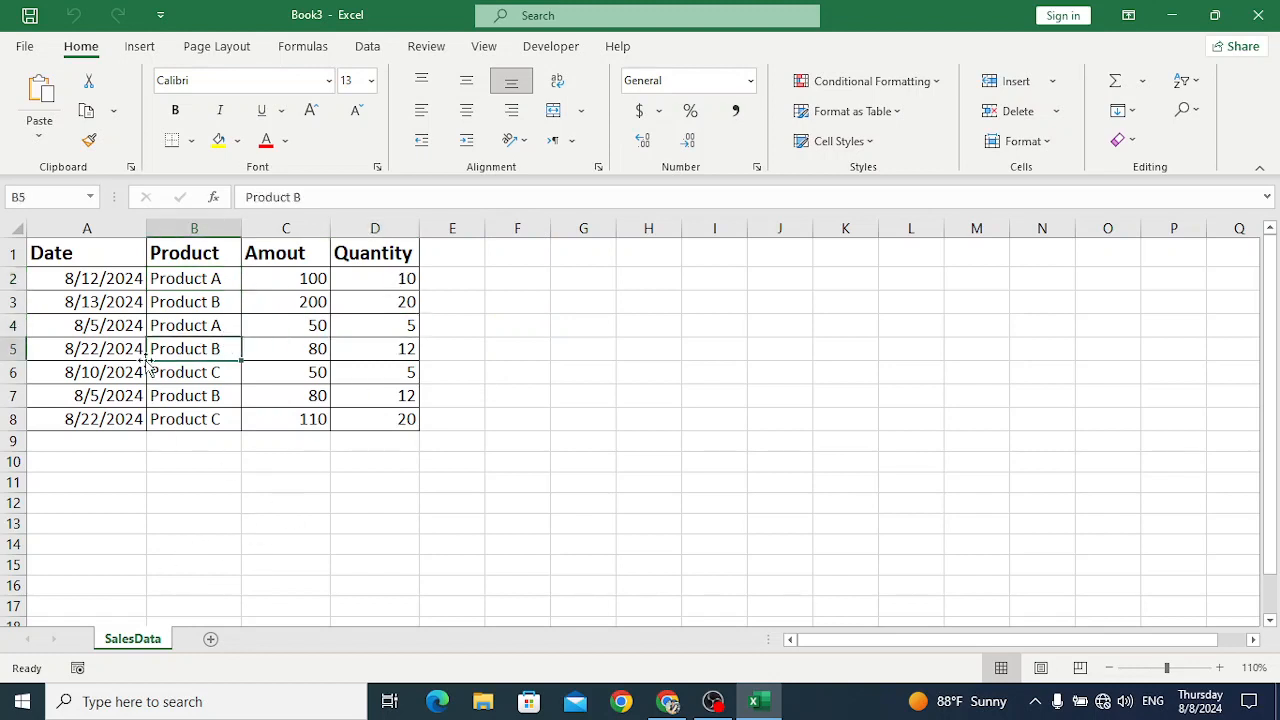
Create a PivotTable from the SalesData range A1:D8 on a new worksheet
left_click(200, 305)
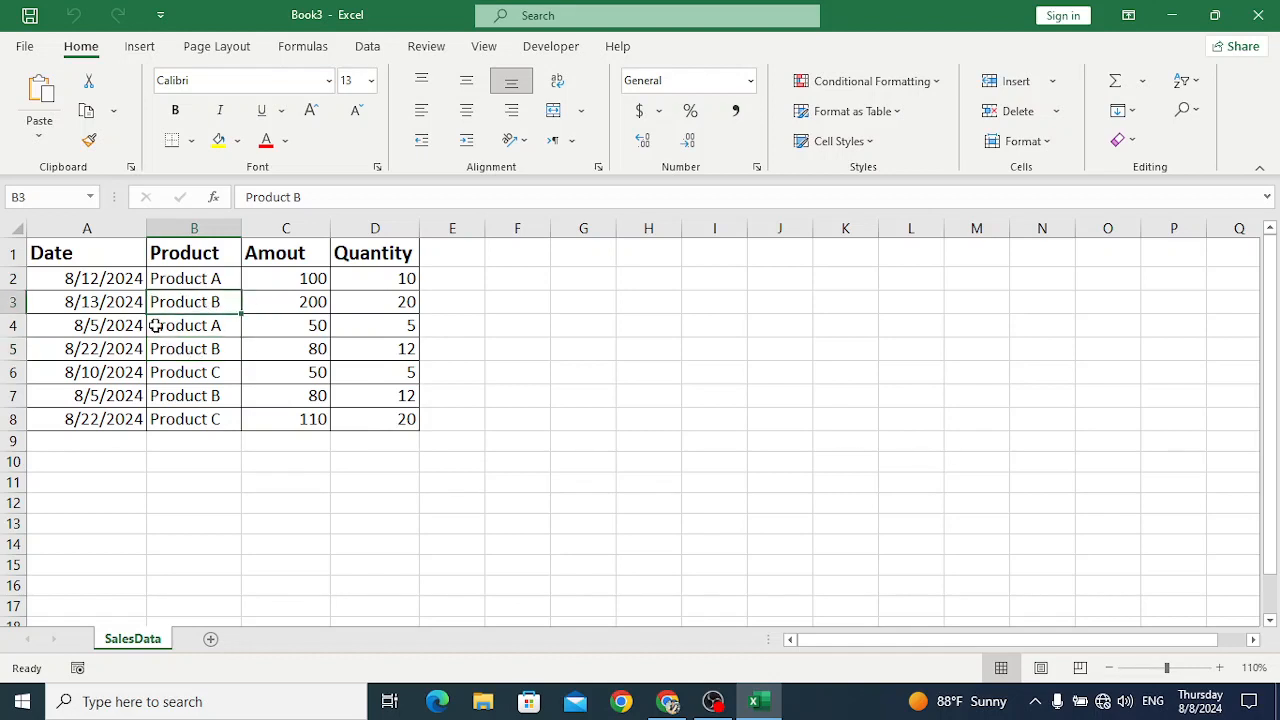
left_click(147, 50)
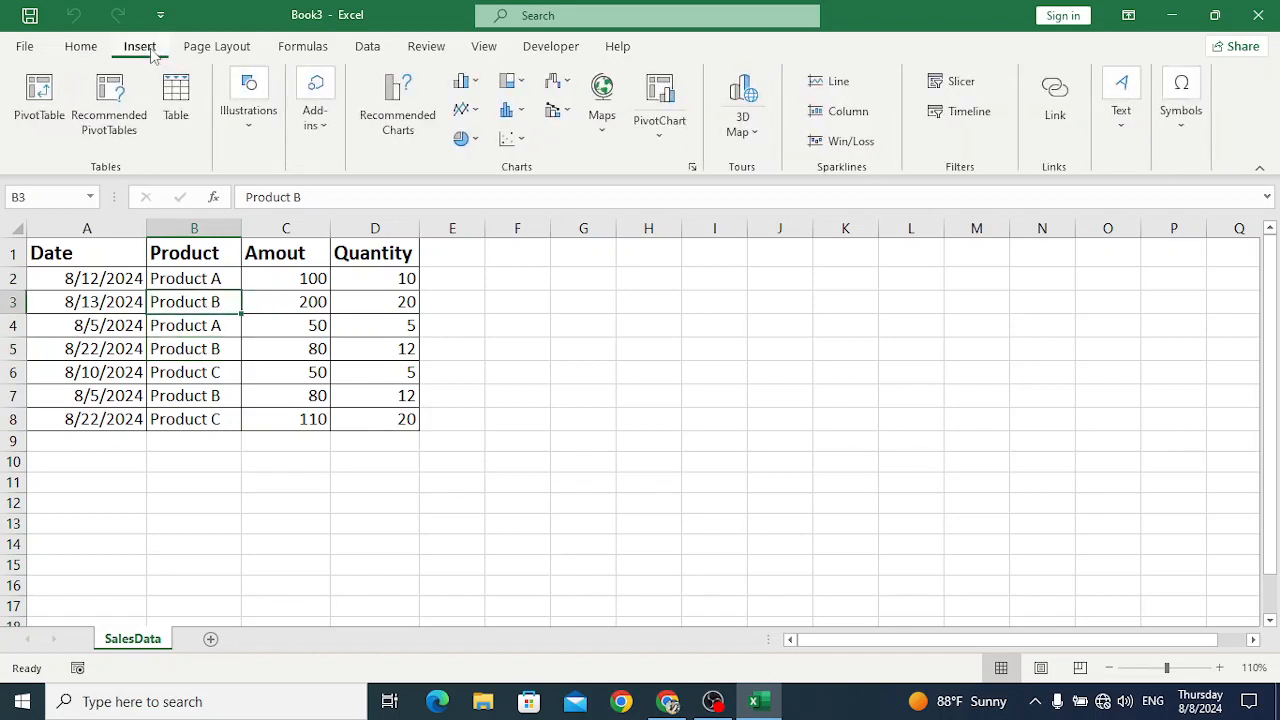
left_click(50, 130)
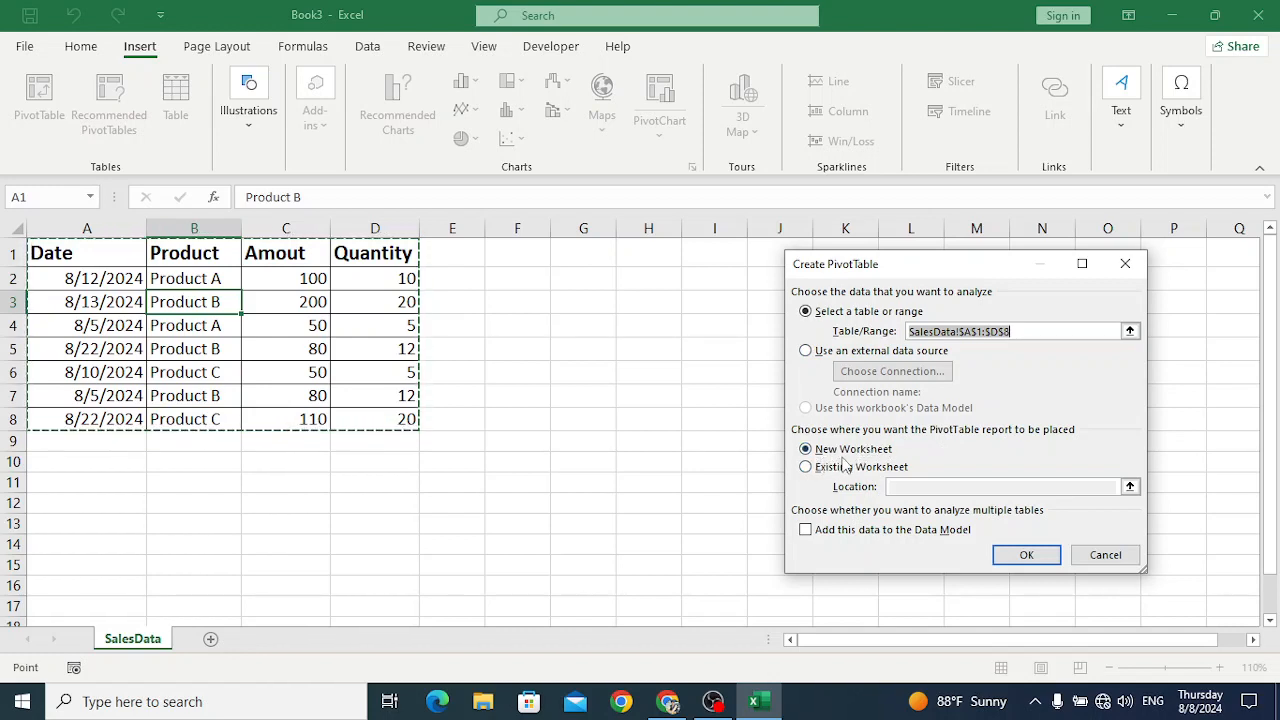
left_click(1027, 556)
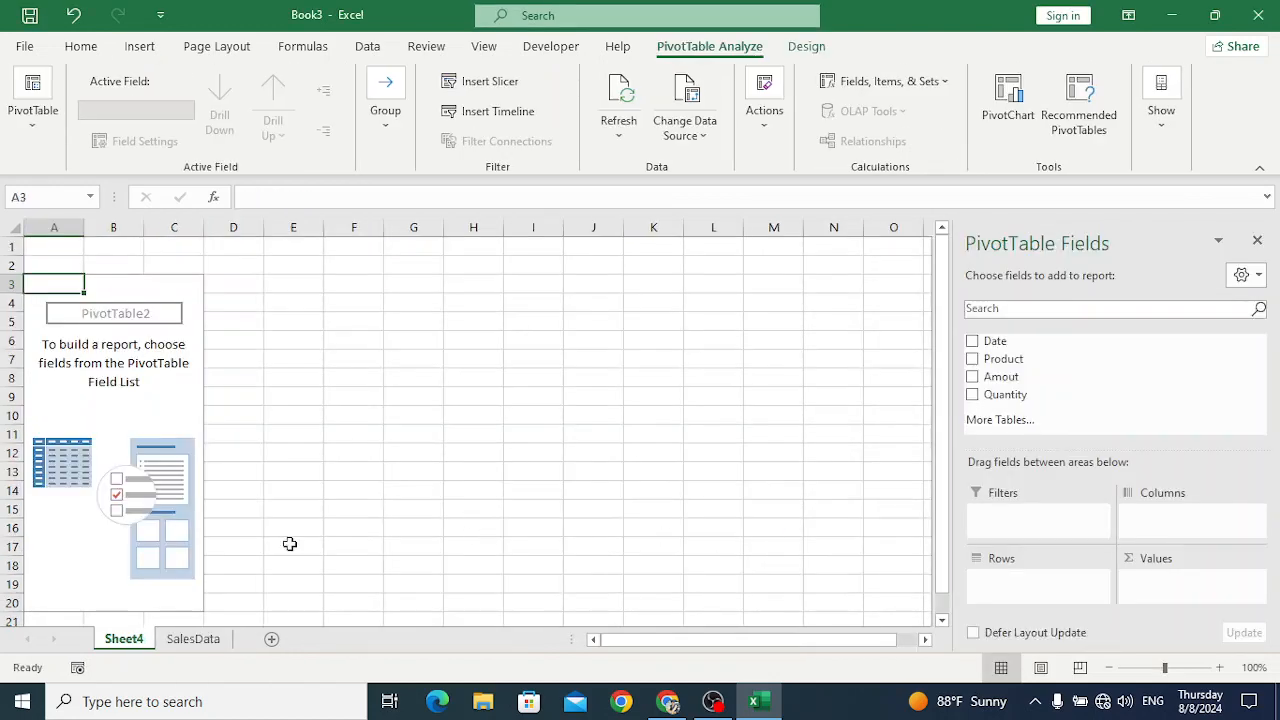
Rename the new PivotTable worksheet as Report
right_click(140, 640)
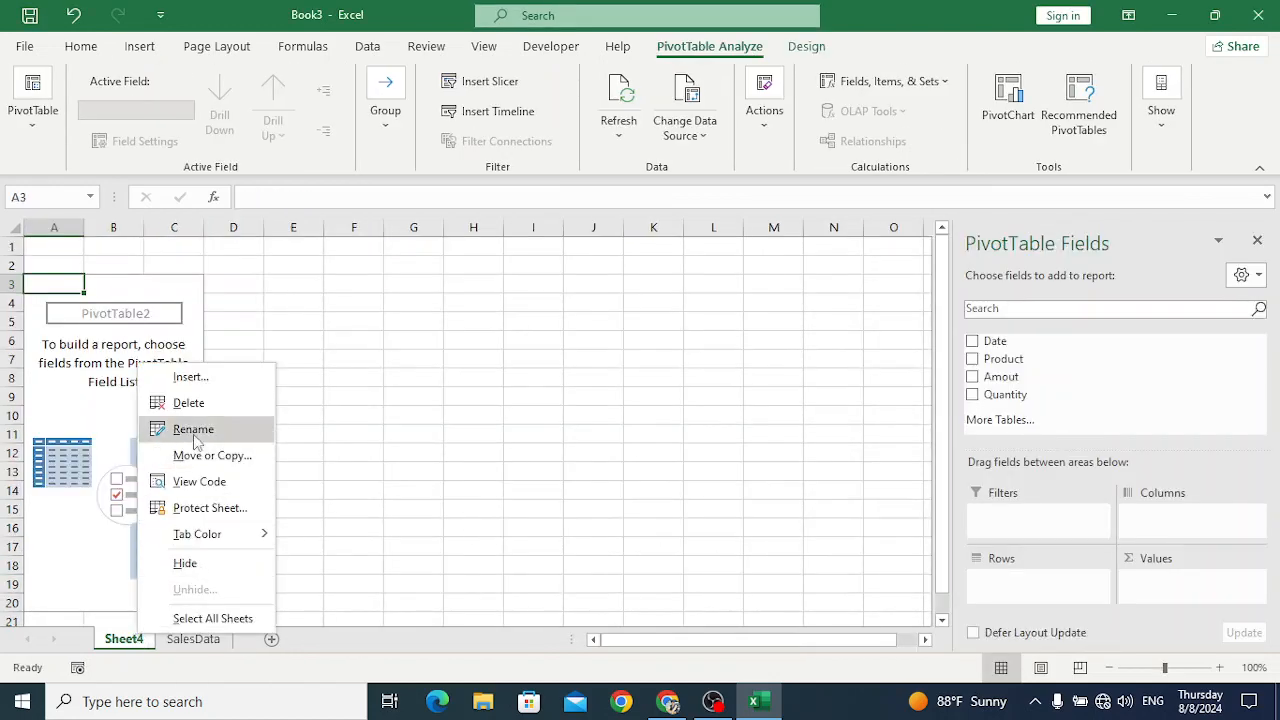
left_click(192, 429)
type("Report")
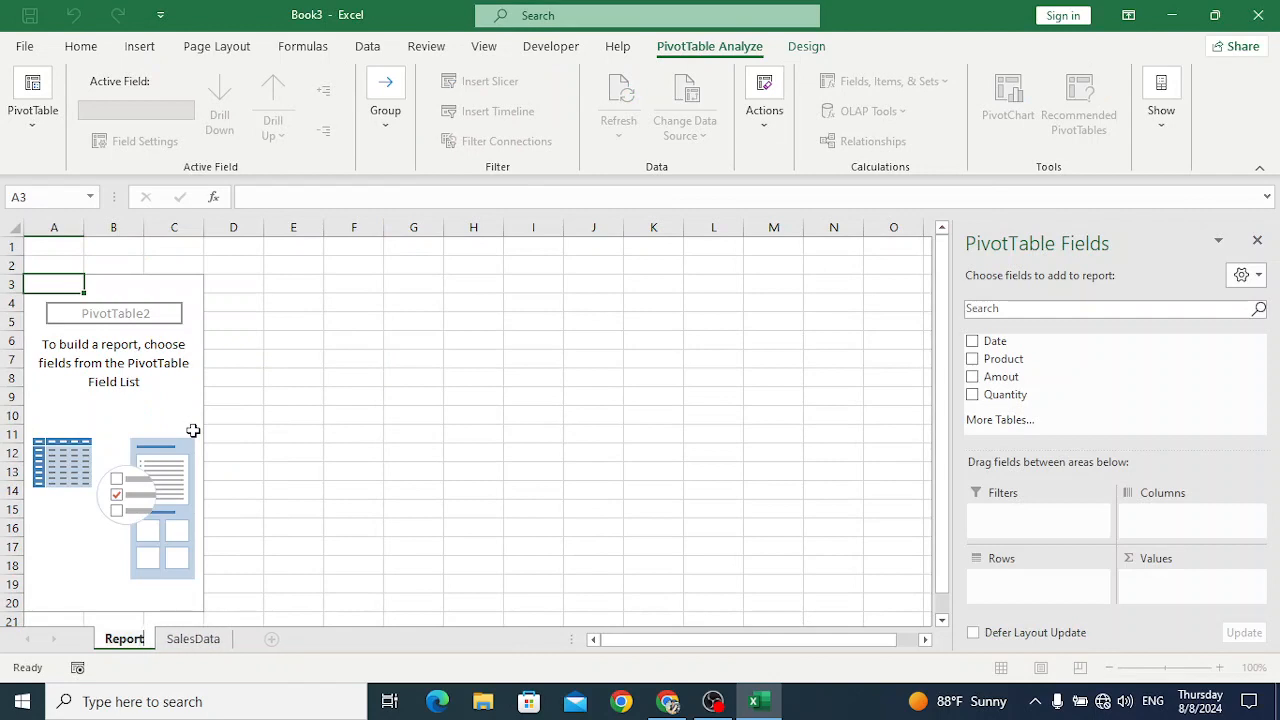
key("Return")
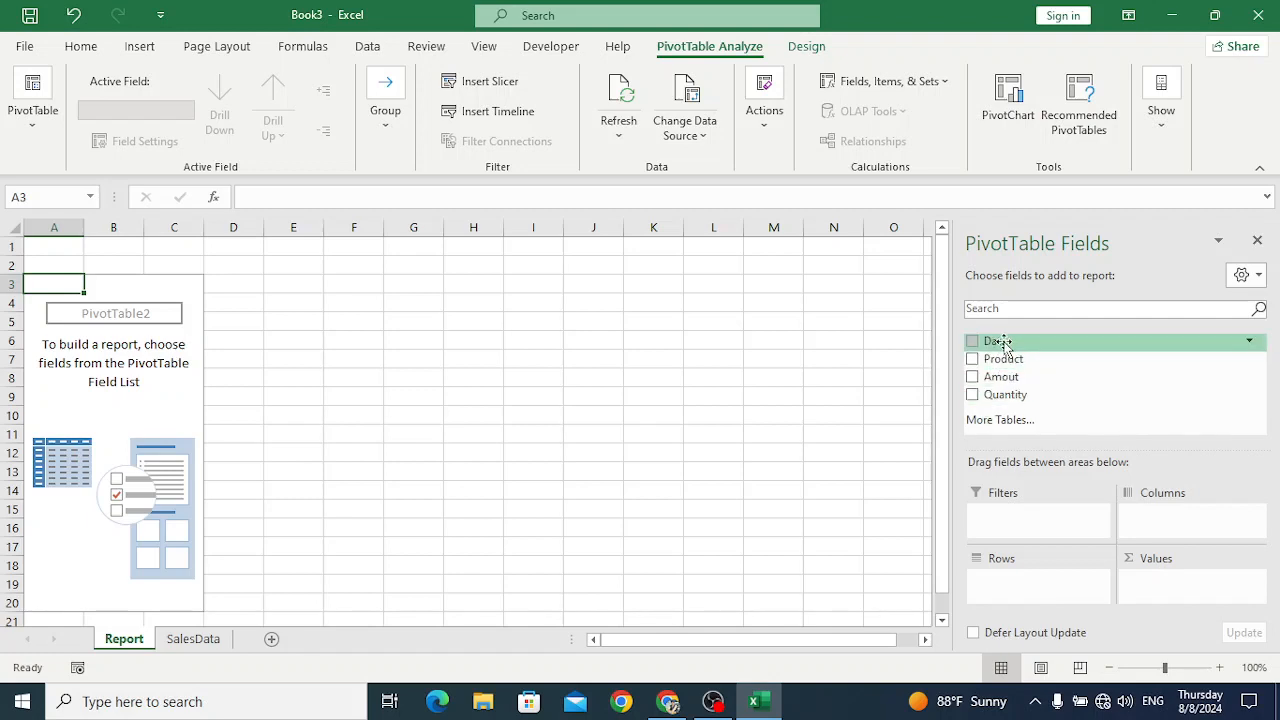
Add the Date field to the PivotTable rows and choose Months as the grouping interval for the dates
left_click_drag(1006, 346, 1033, 585)
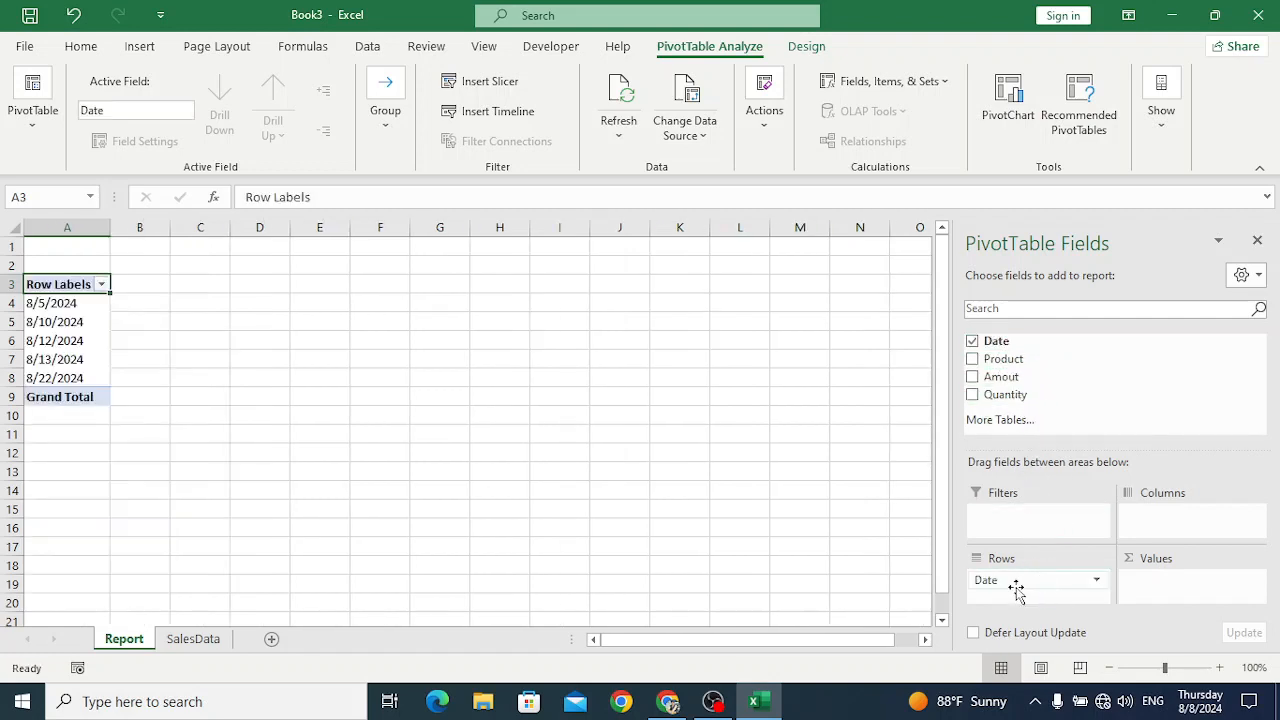
left_click(64, 323)
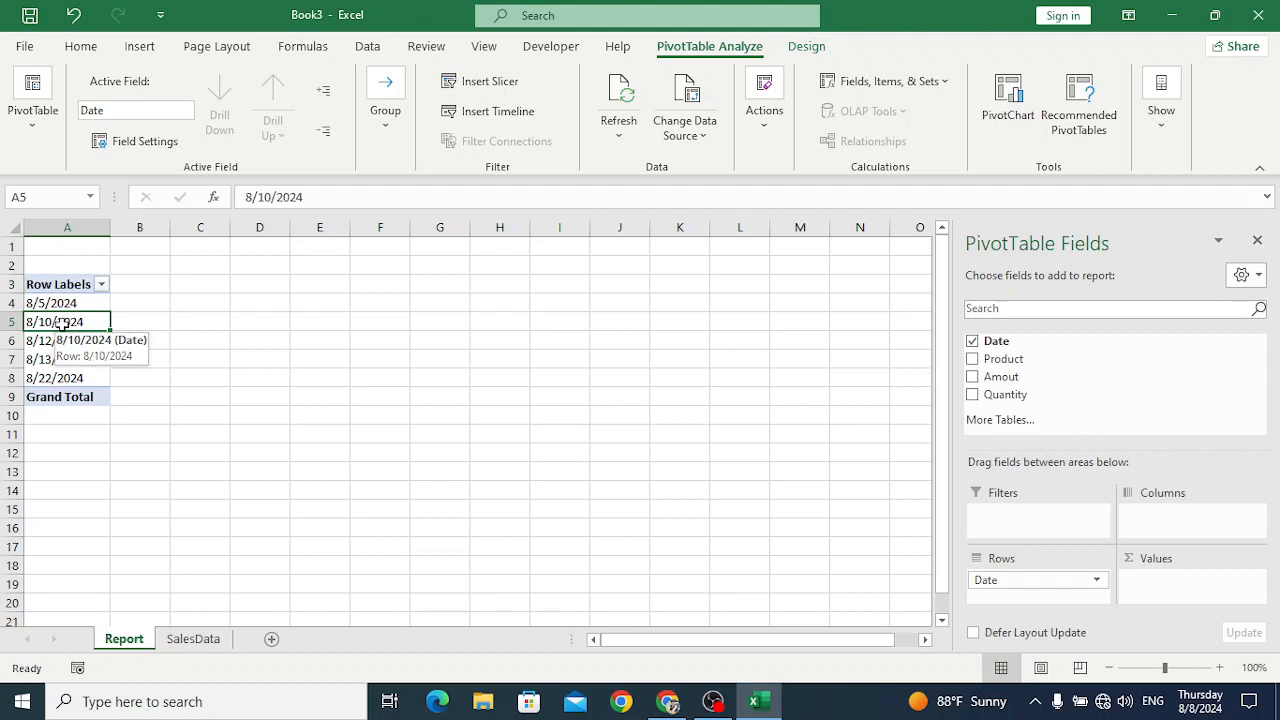
right_click(63, 324)
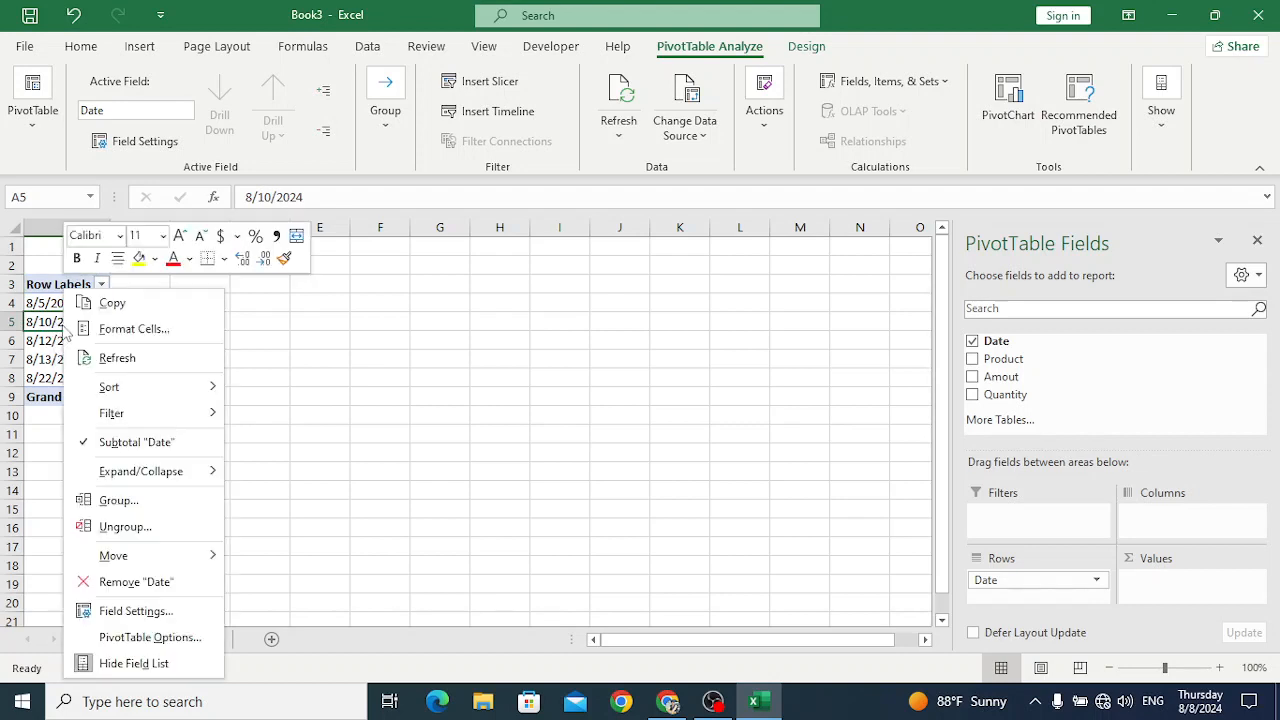
left_click(140, 502)
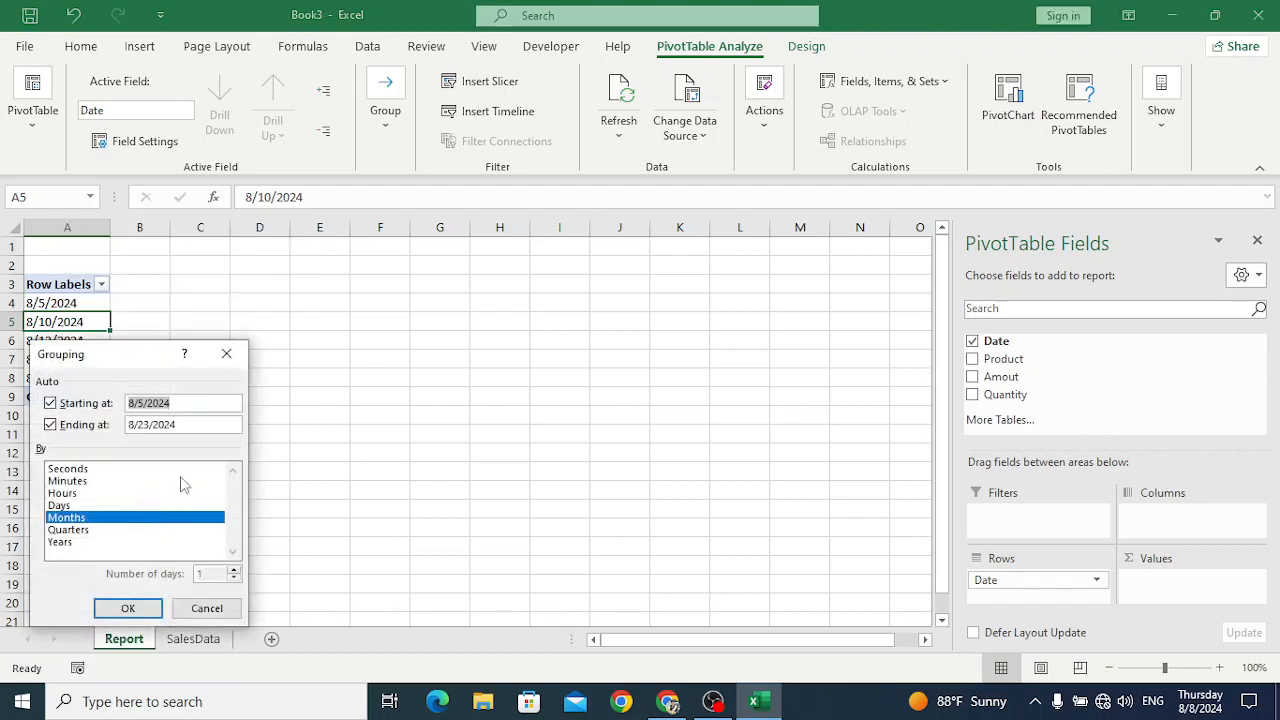
left_click_drag(128, 362, 391, 297)
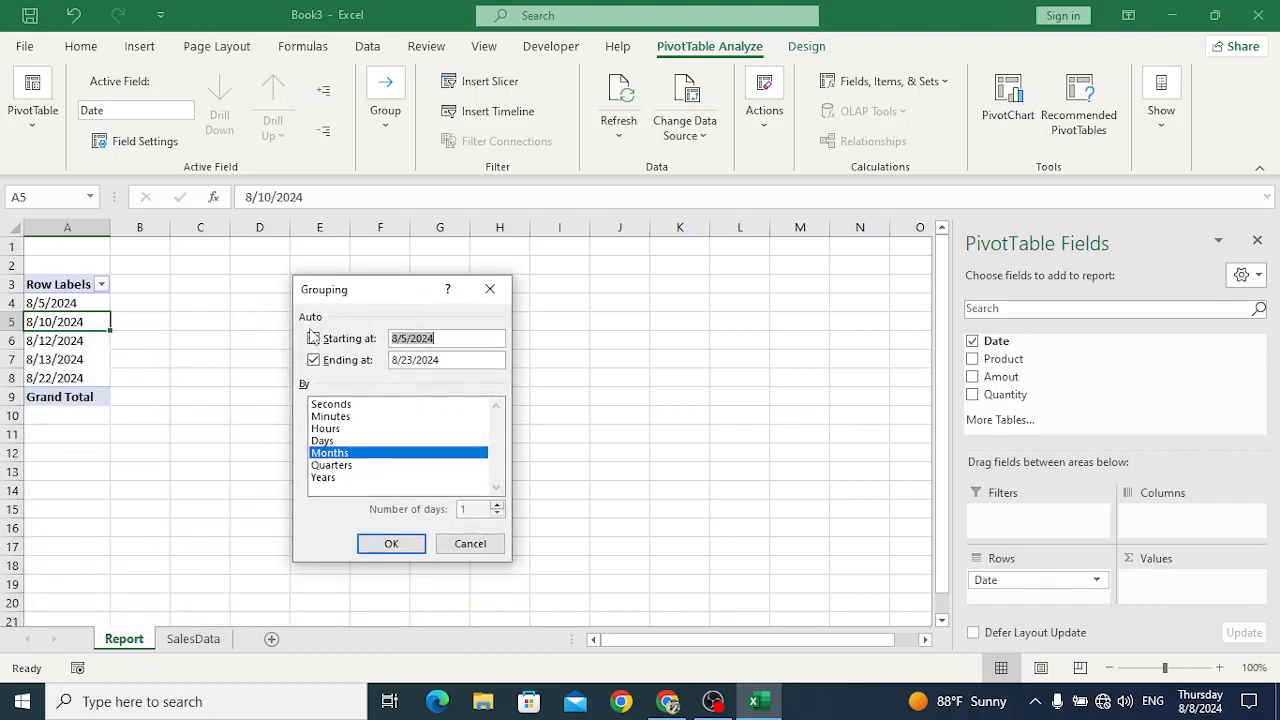
left_click(313, 338)
left_click(340, 455)
left_click(348, 456)
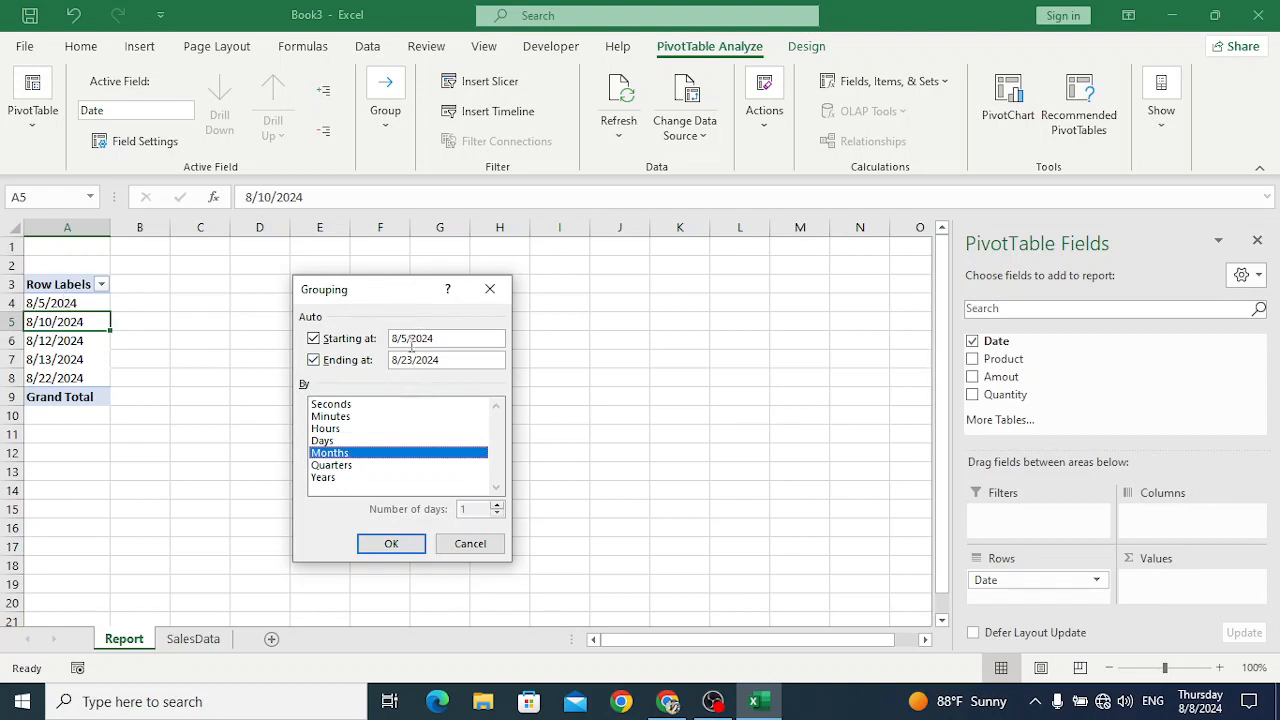
Set the date grouping to start at 8/1/2024, edit its August 2024 ending date, and apply the monthly grouping
left_click(326, 346)
left_click(320, 360)
left_click(416, 359)
key("BackSpace")
key("BackSpace")
key("BackSpace")
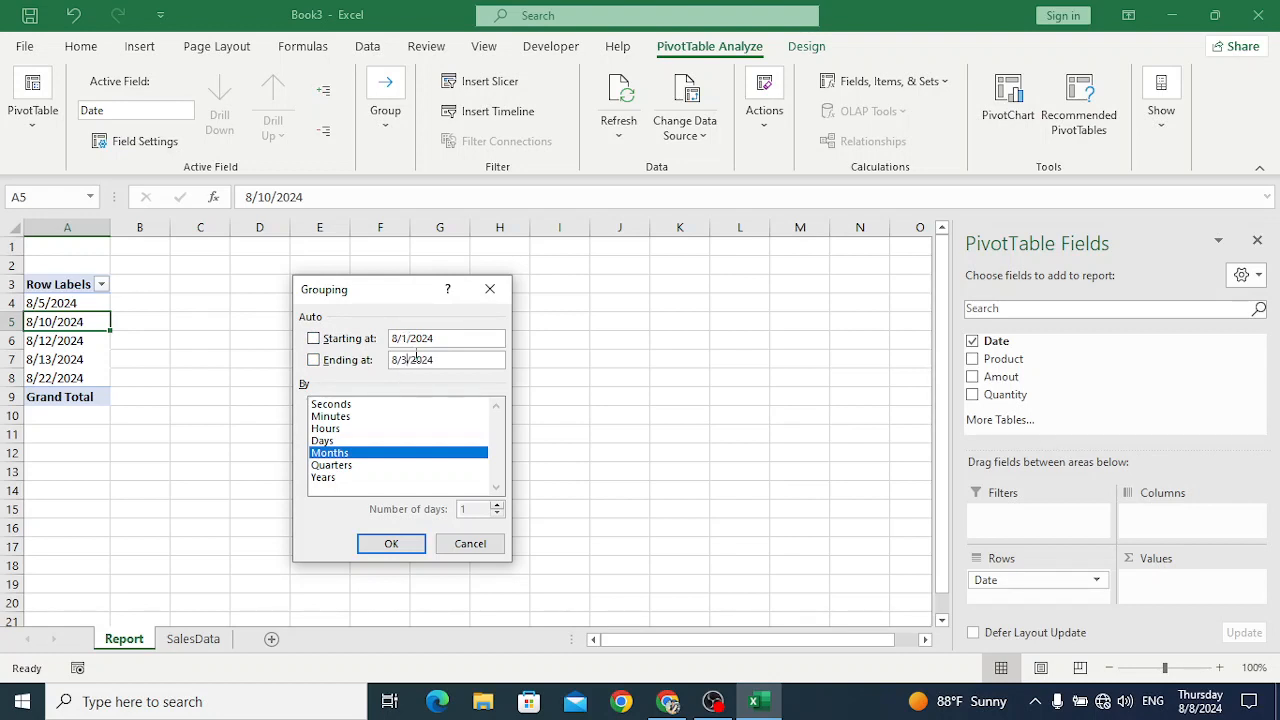
left_click(396, 542)
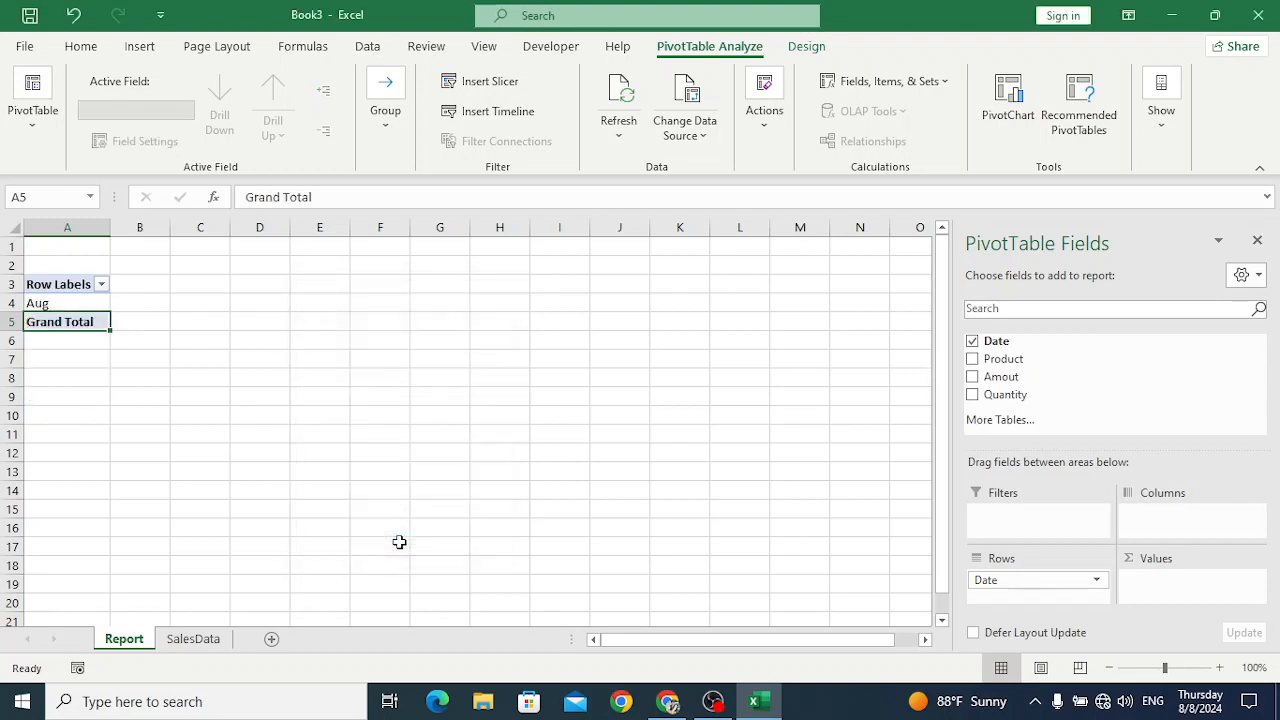
Add Product below Date in the PivotTable rows, and summarize Quantity and Amout as sums in the values
left_click(45, 304)
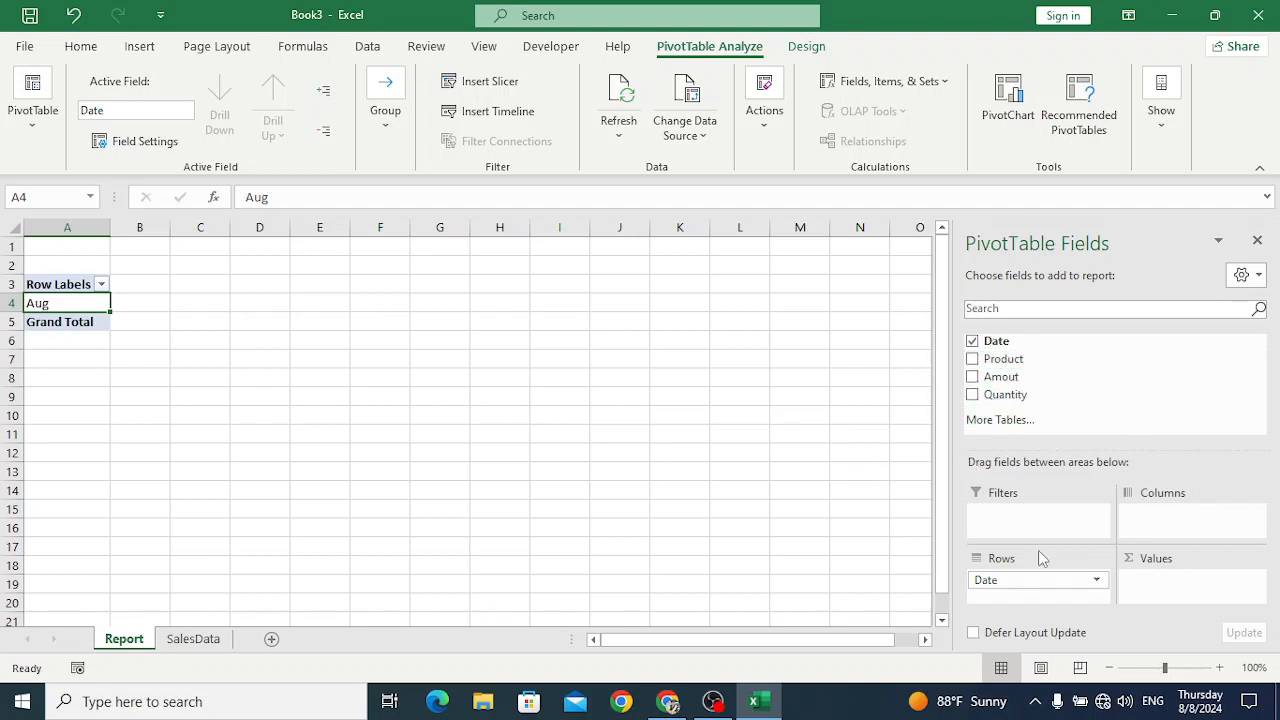
left_click_drag(1003, 366, 1020, 604)
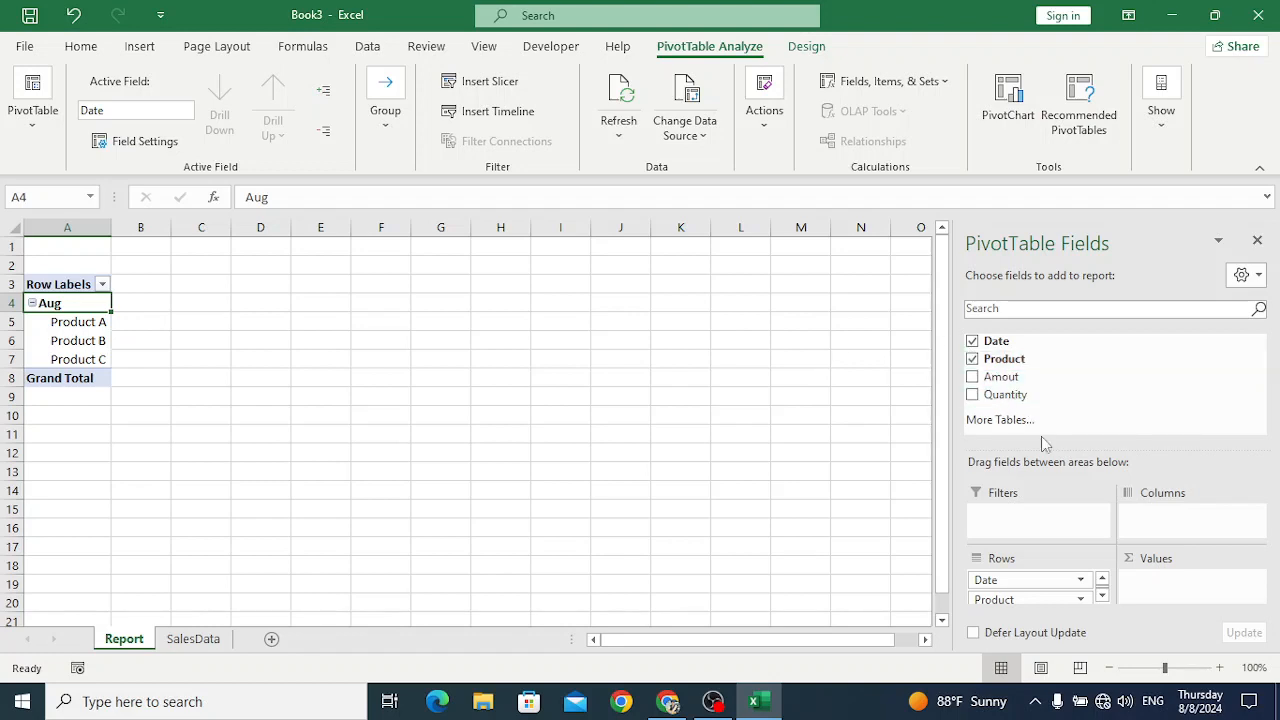
left_click_drag(1000, 396, 1155, 584)
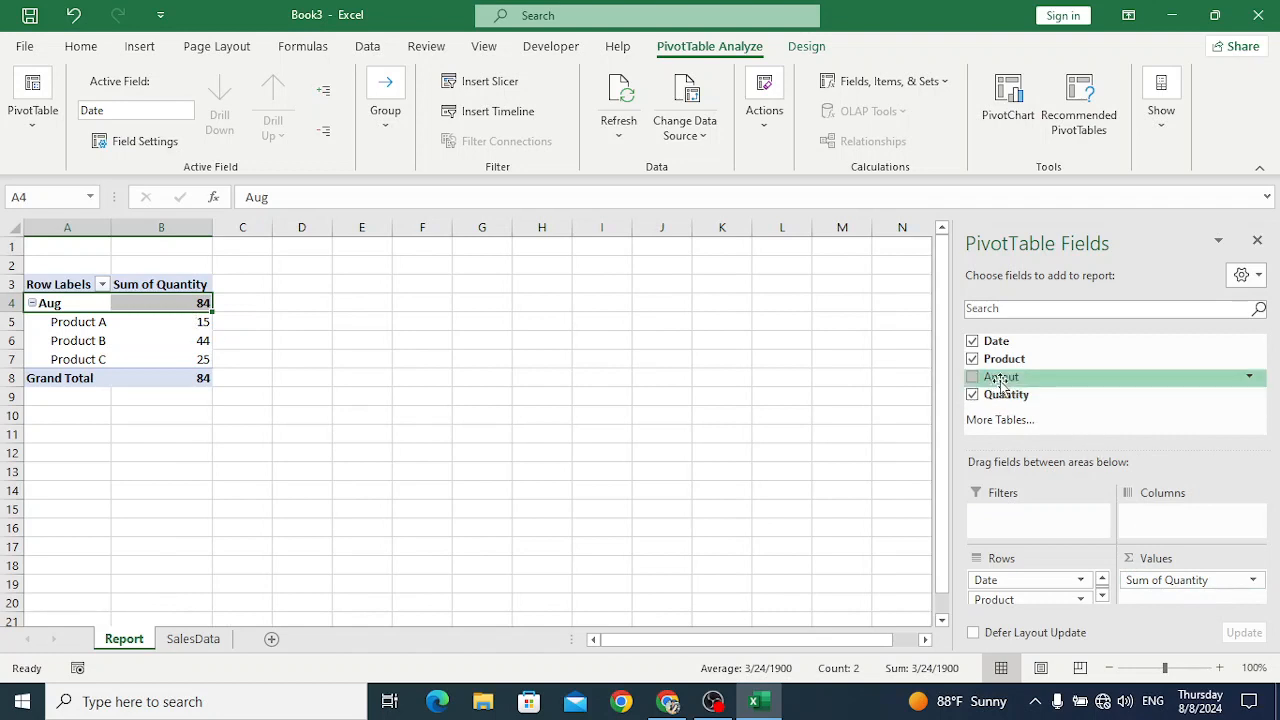
left_click_drag(1000, 377, 1168, 600)
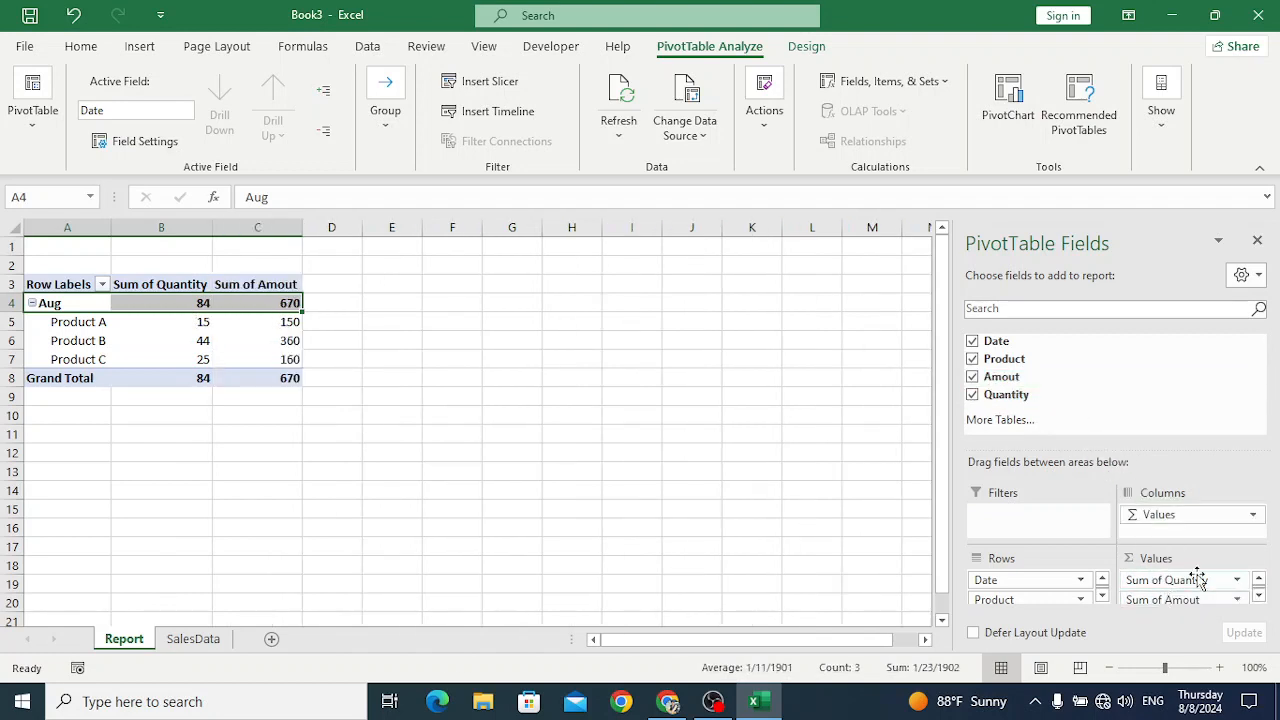
Examine the Sum of Quantity and Sum of Amout values for August and for Product A in the PivotTable
left_click(216, 343)
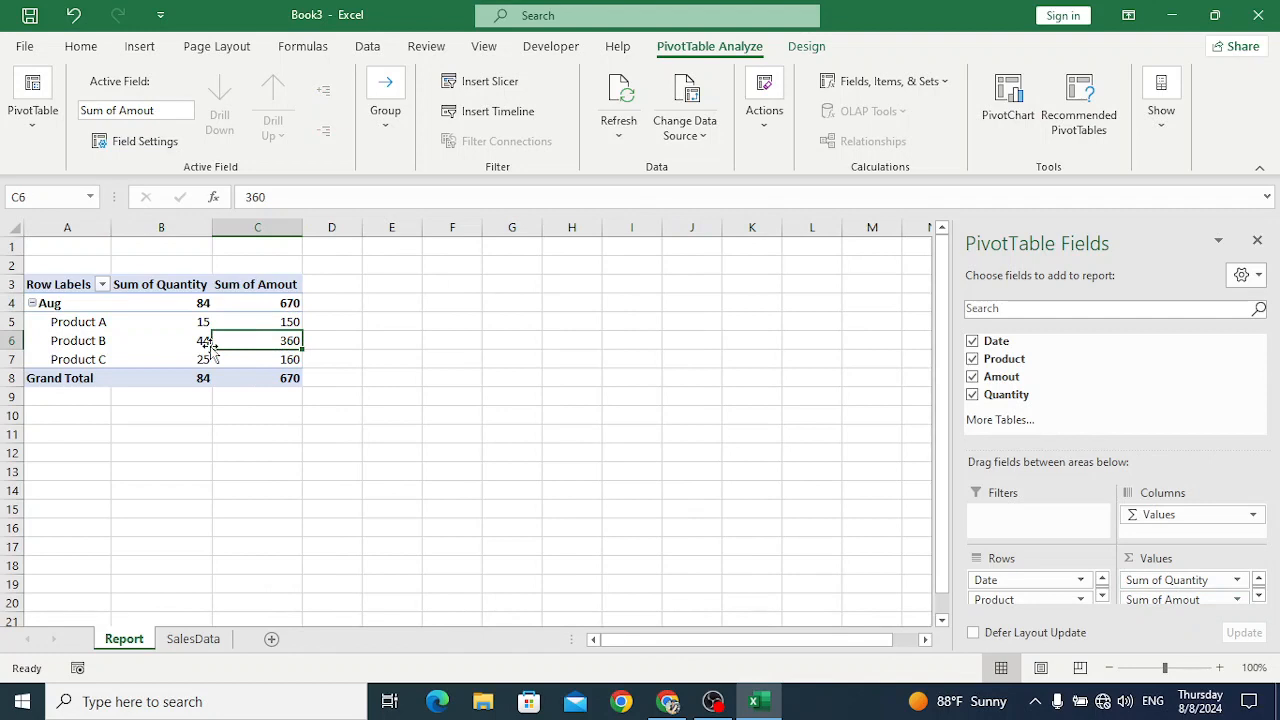
left_click(169, 308)
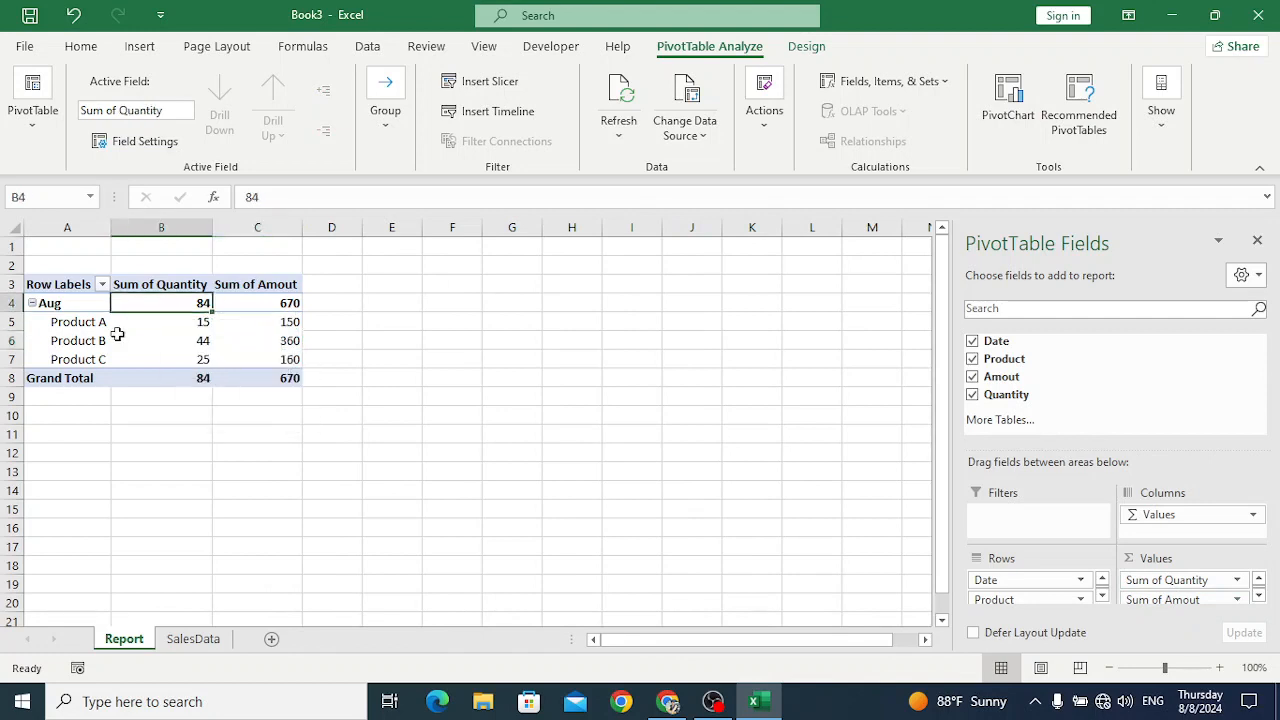
left_click(54, 307)
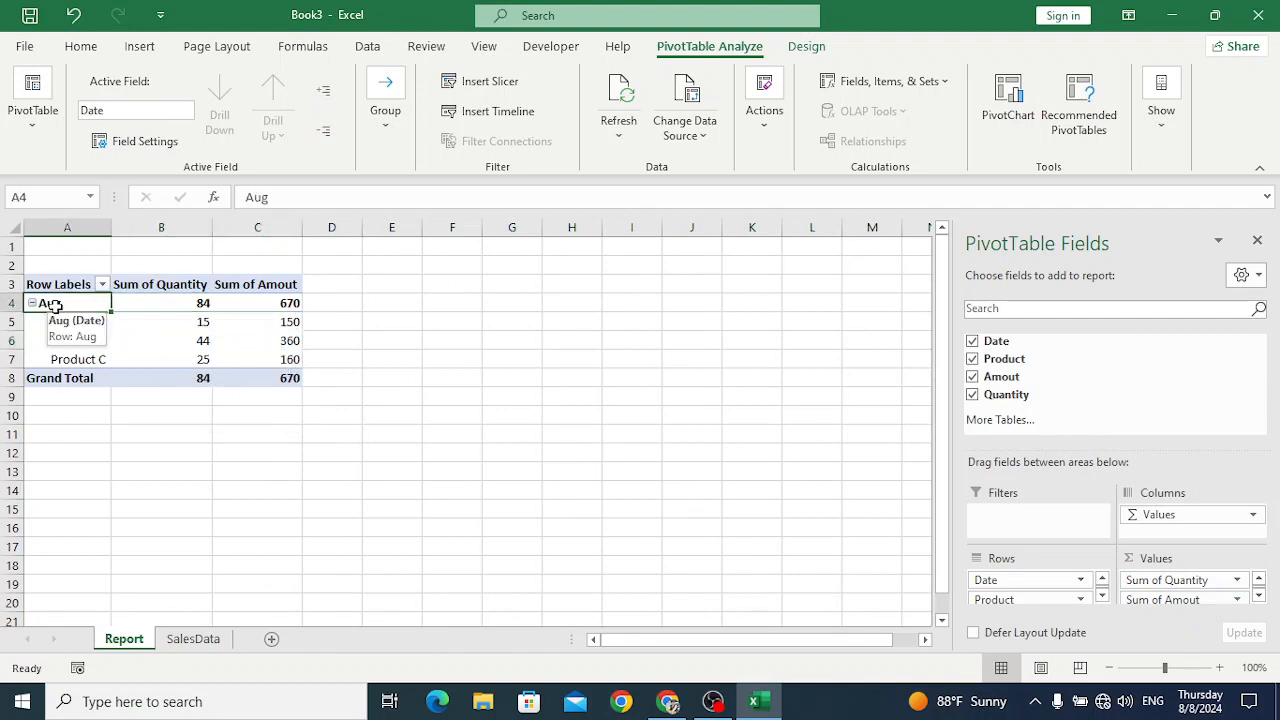
left_click(176, 305)
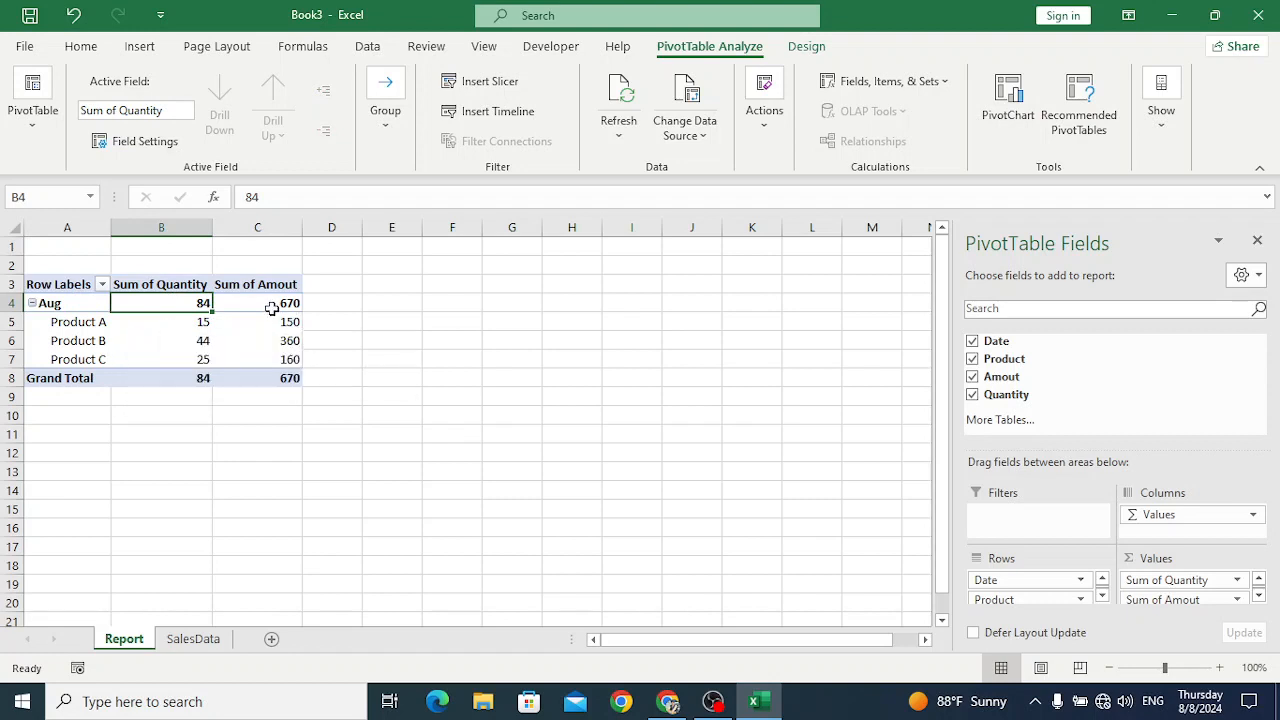
left_click(270, 307)
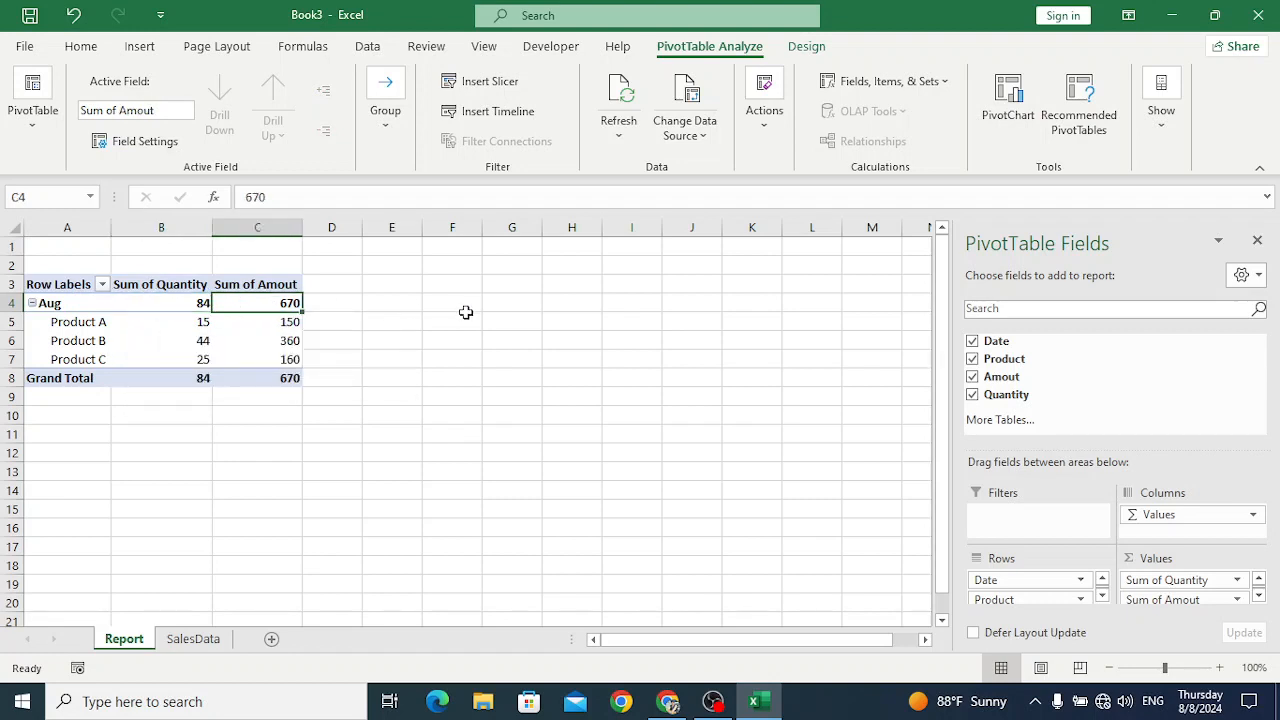
left_click(80, 325)
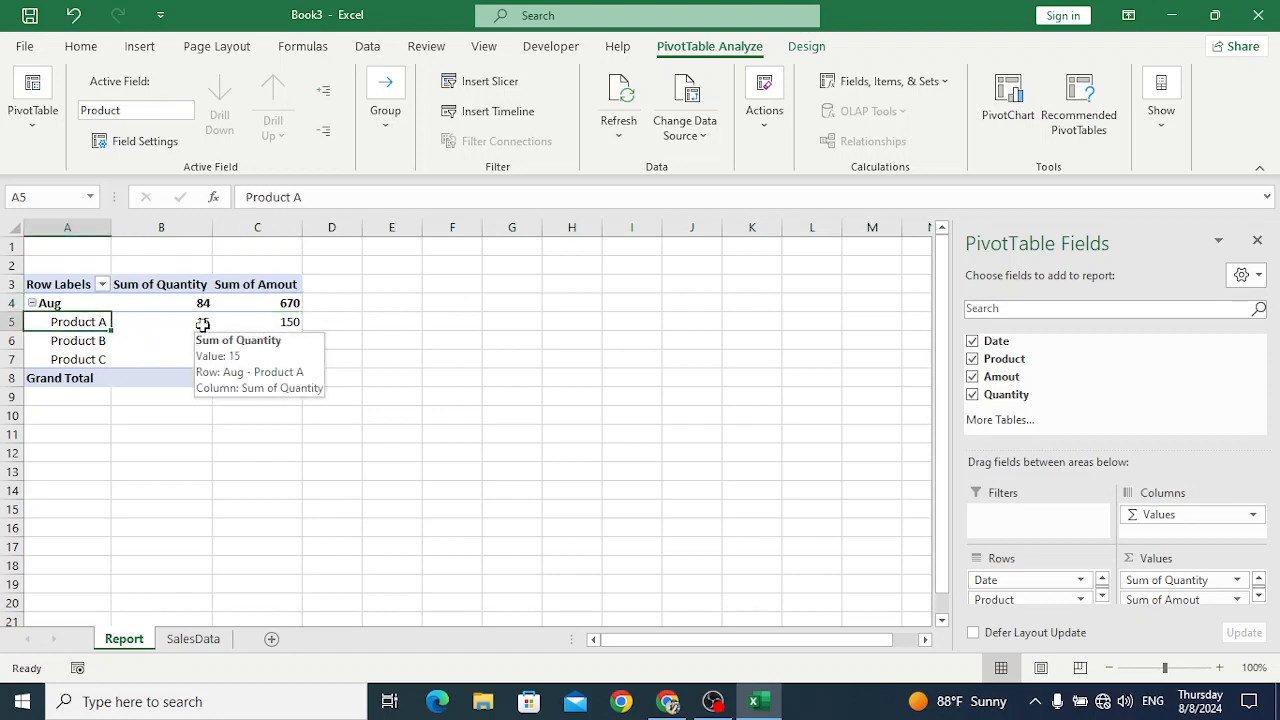
left_click(202, 325)
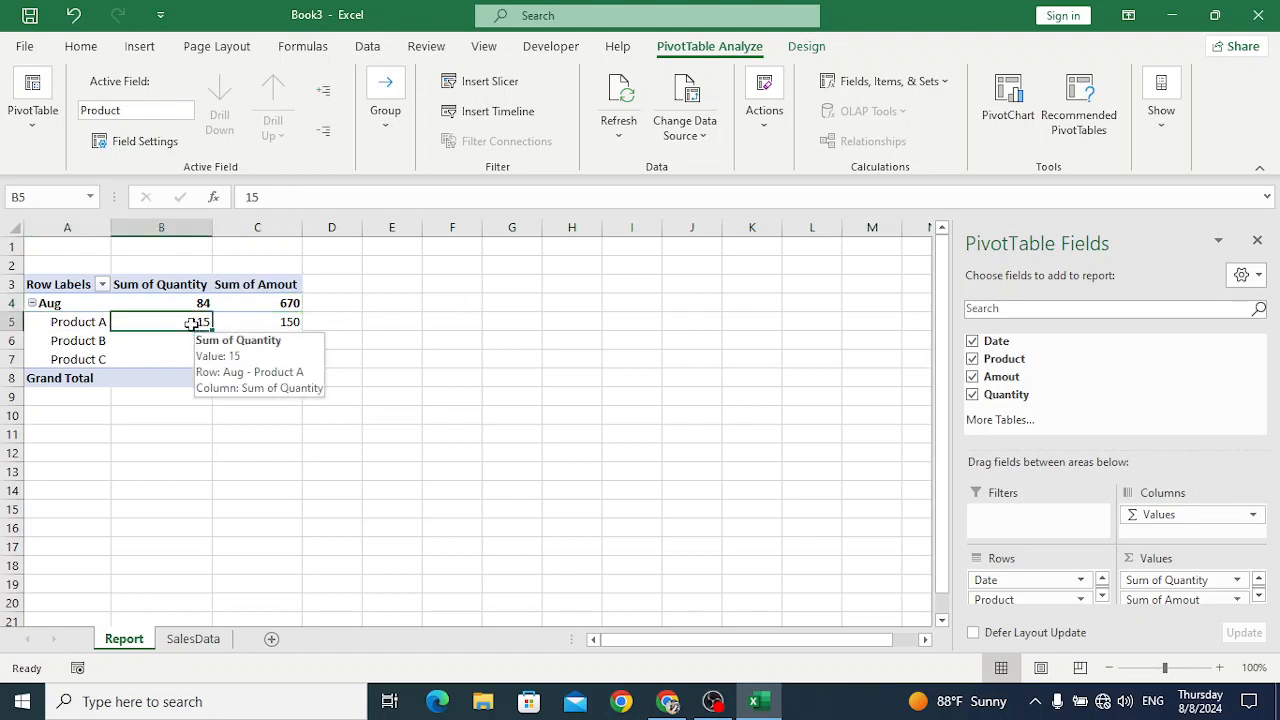
left_click(278, 322)
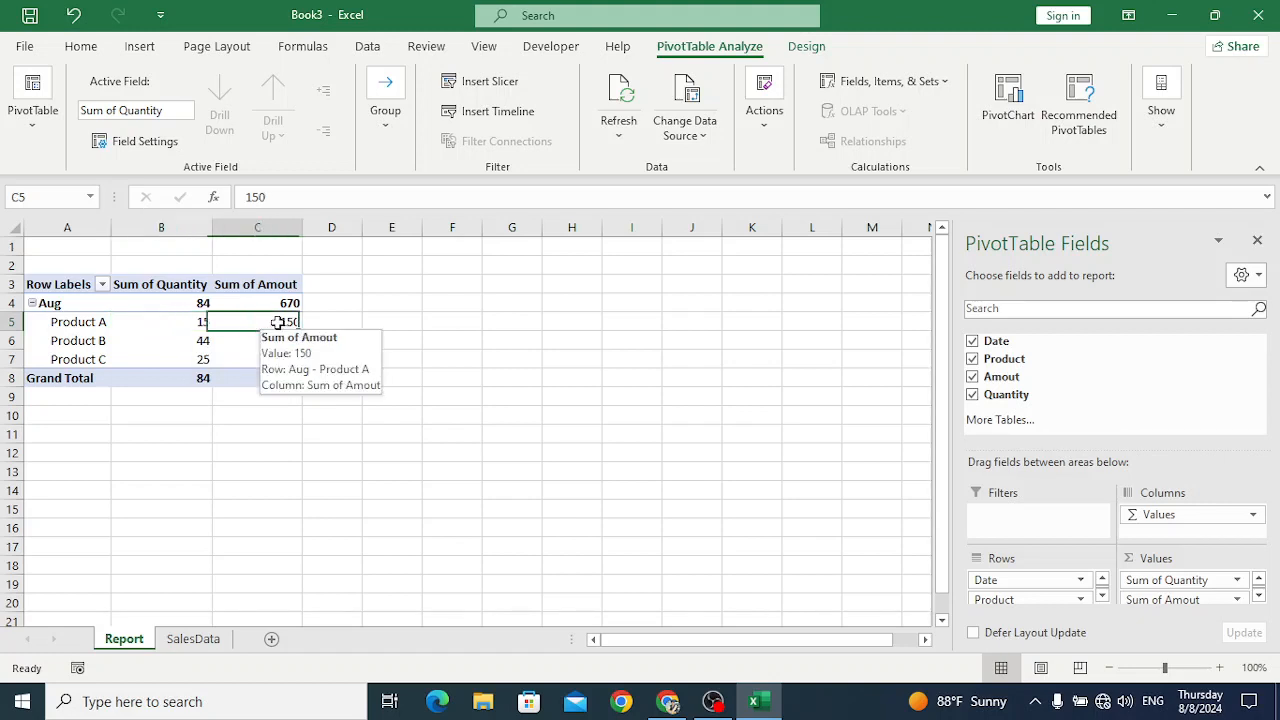
Examine the Sum of Quantity and Sum of Amout values for Product B and Product C in the PivotTable
left_click(204, 340)
left_click(257, 340)
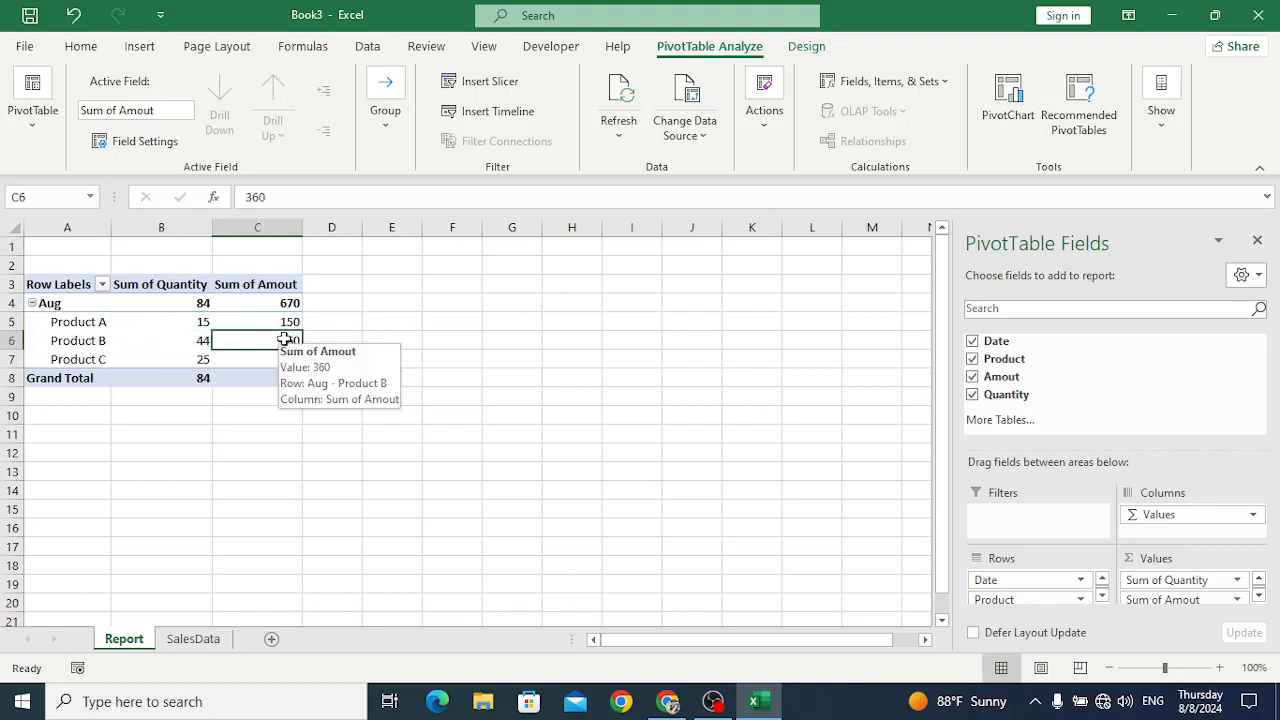
left_click(190, 358)
left_click(300, 361)
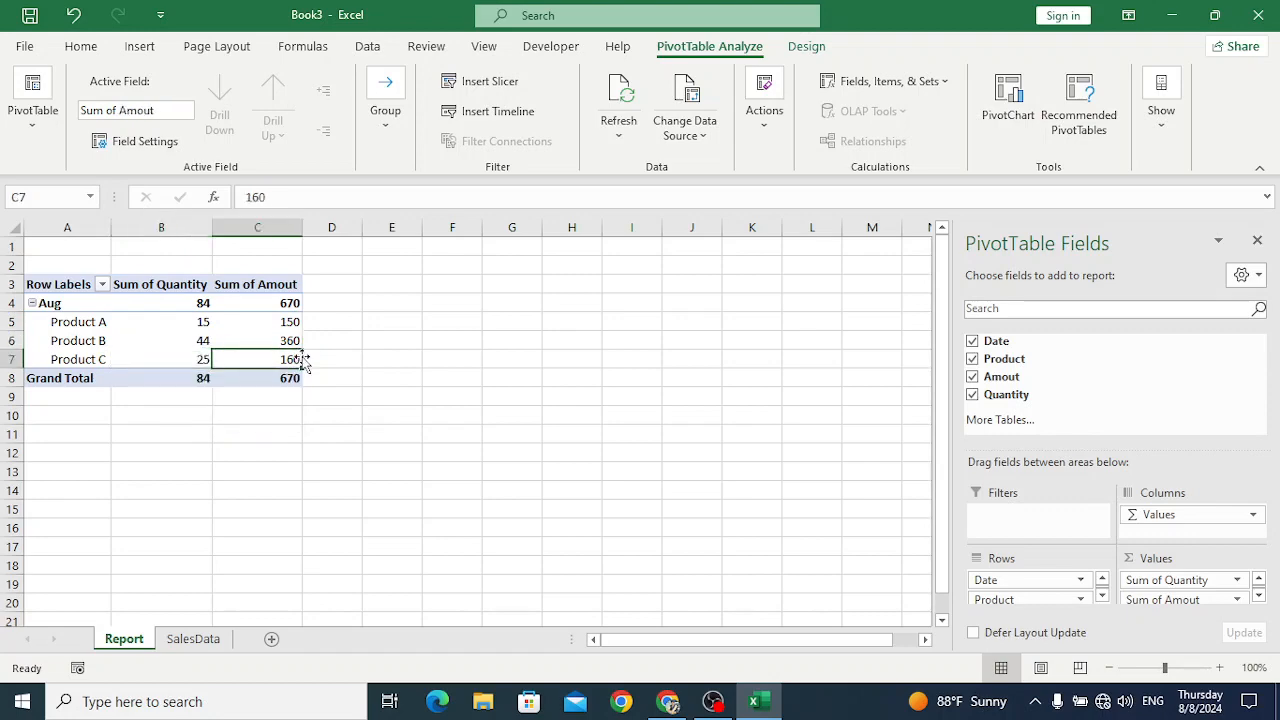
Check the Product C Amout entries in the SalesData sheet against the total in the Report sheet
left_click(200, 639)
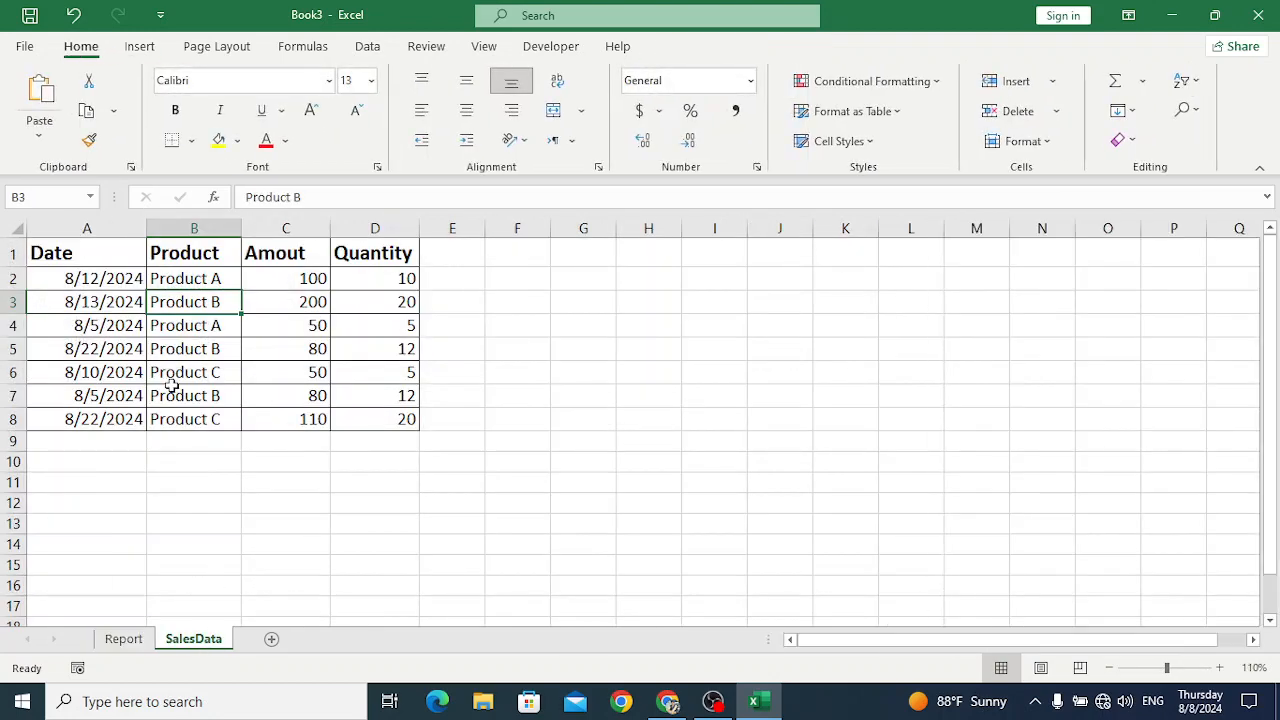
left_click(220, 418)
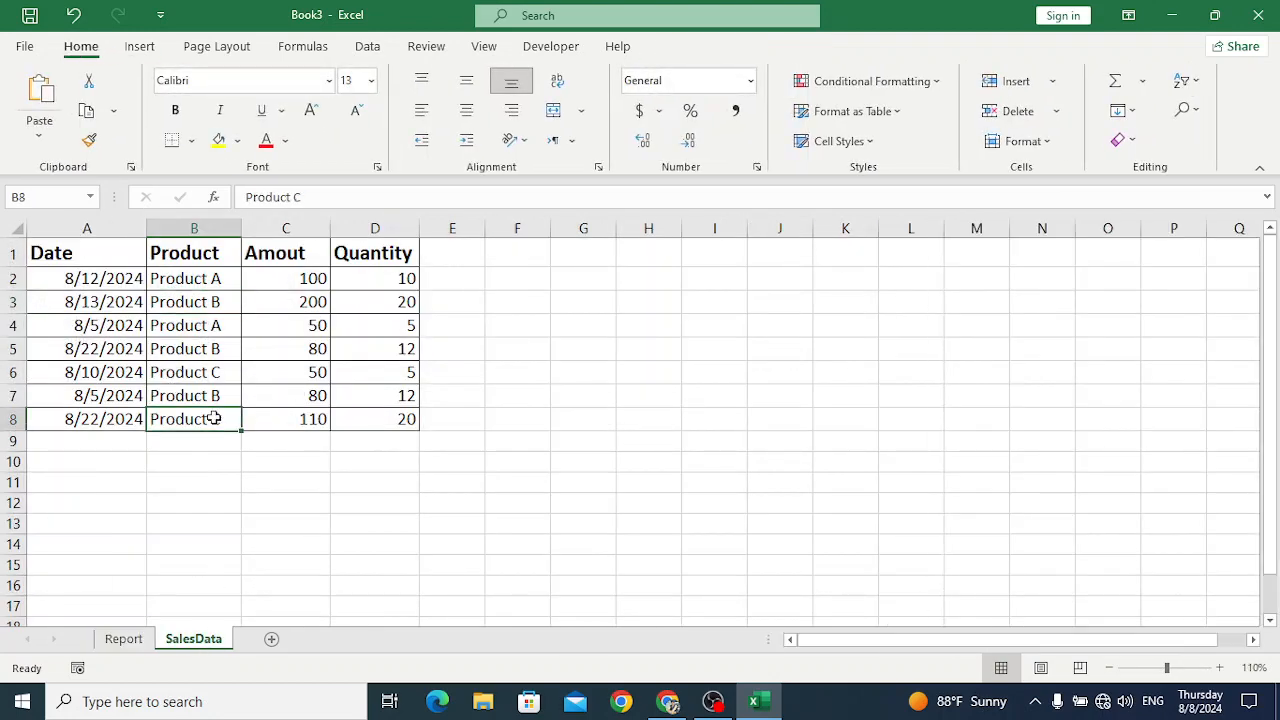
left_click(307, 421)
left_click(317, 371)
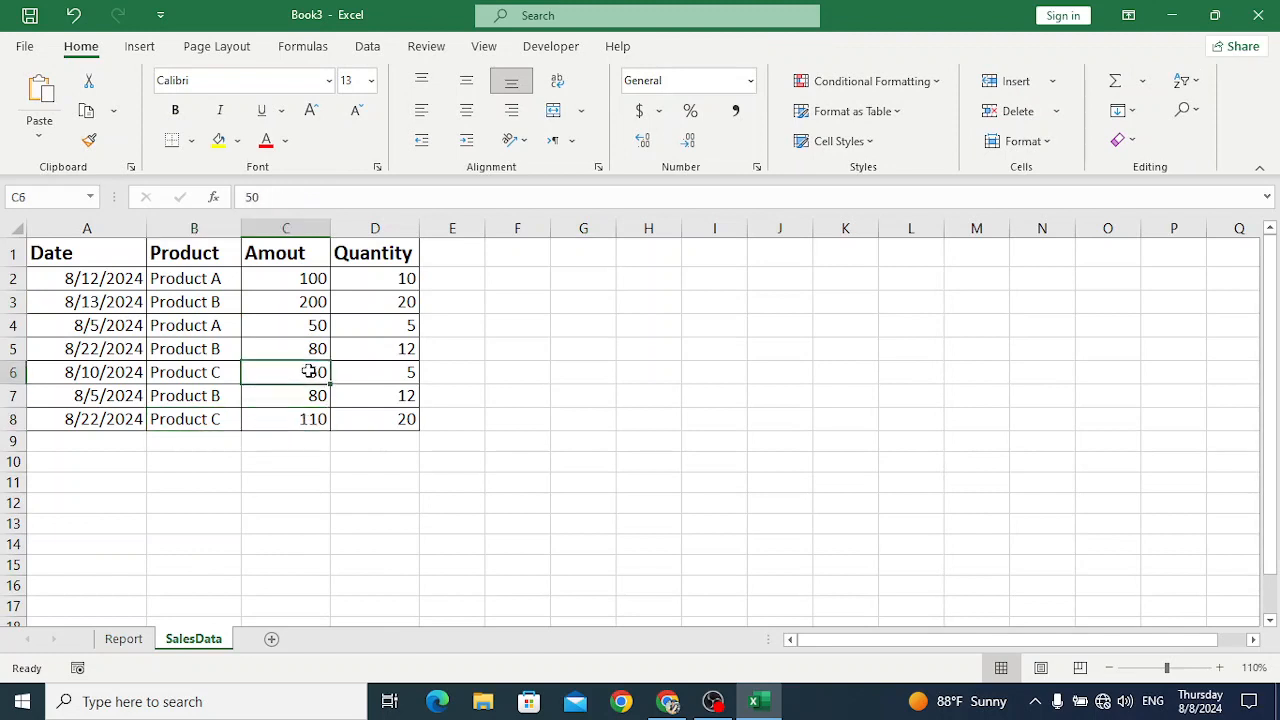
left_click(124, 639)
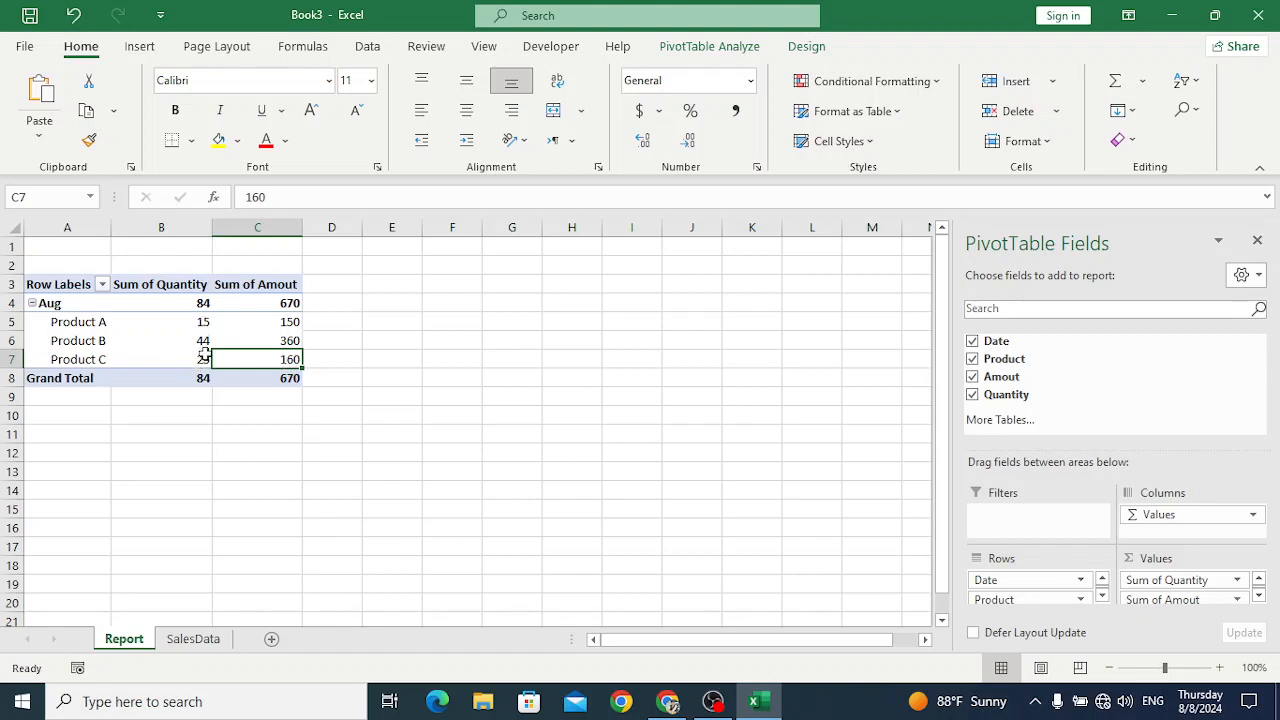
Check the Product C Quantity entries in the SalesData sheet and return to the Report sheet's PivotTable
left_click(193, 639)
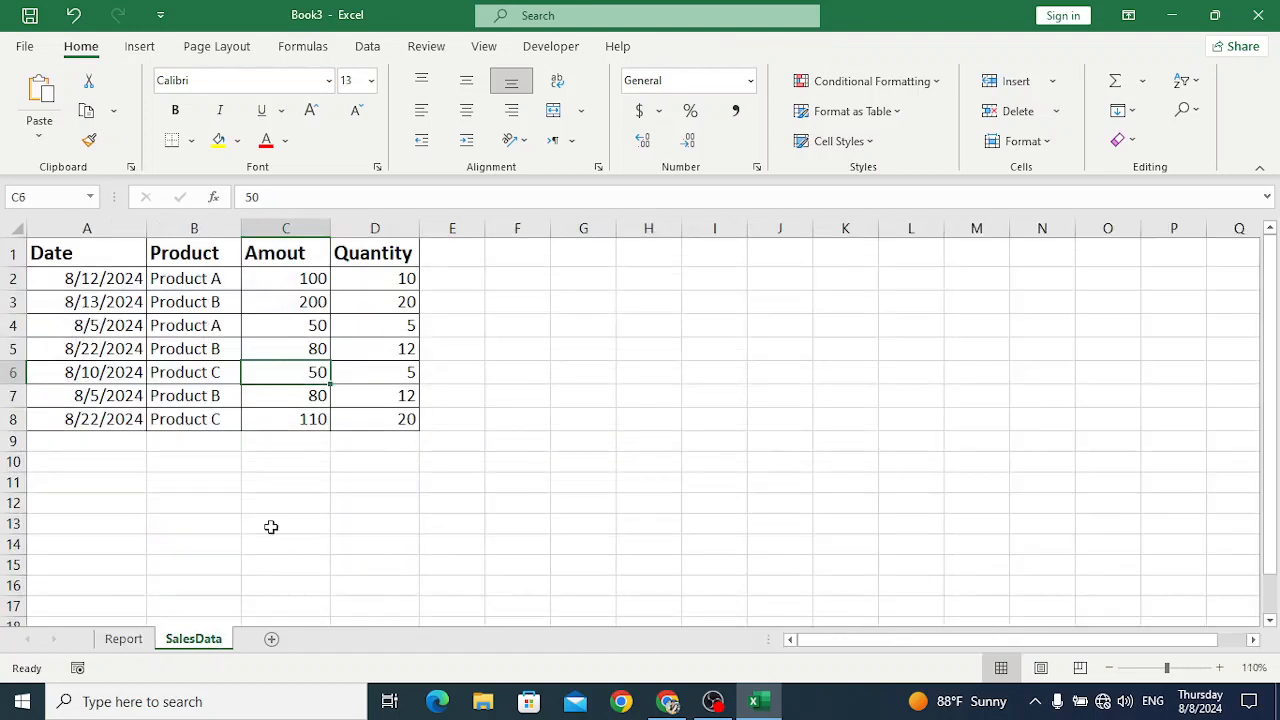
left_click(400, 420)
left_click(398, 375)
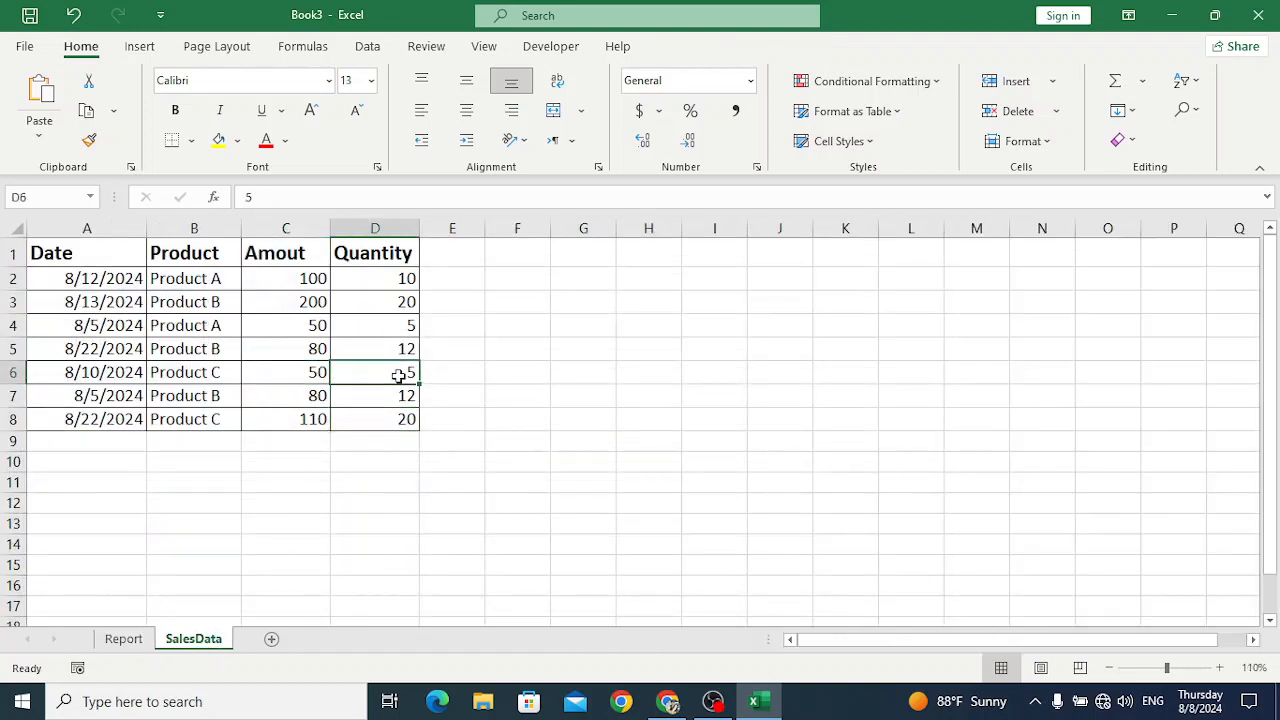
left_click(128, 643)
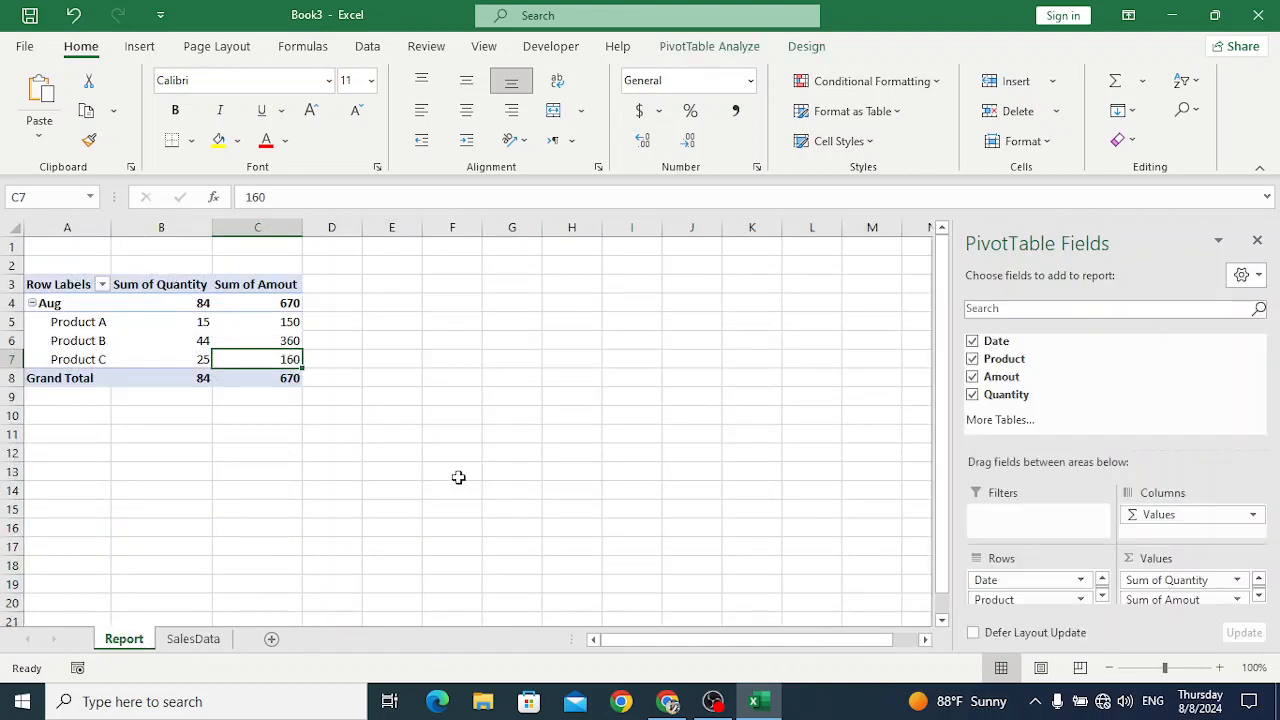
left_click(820, 708)
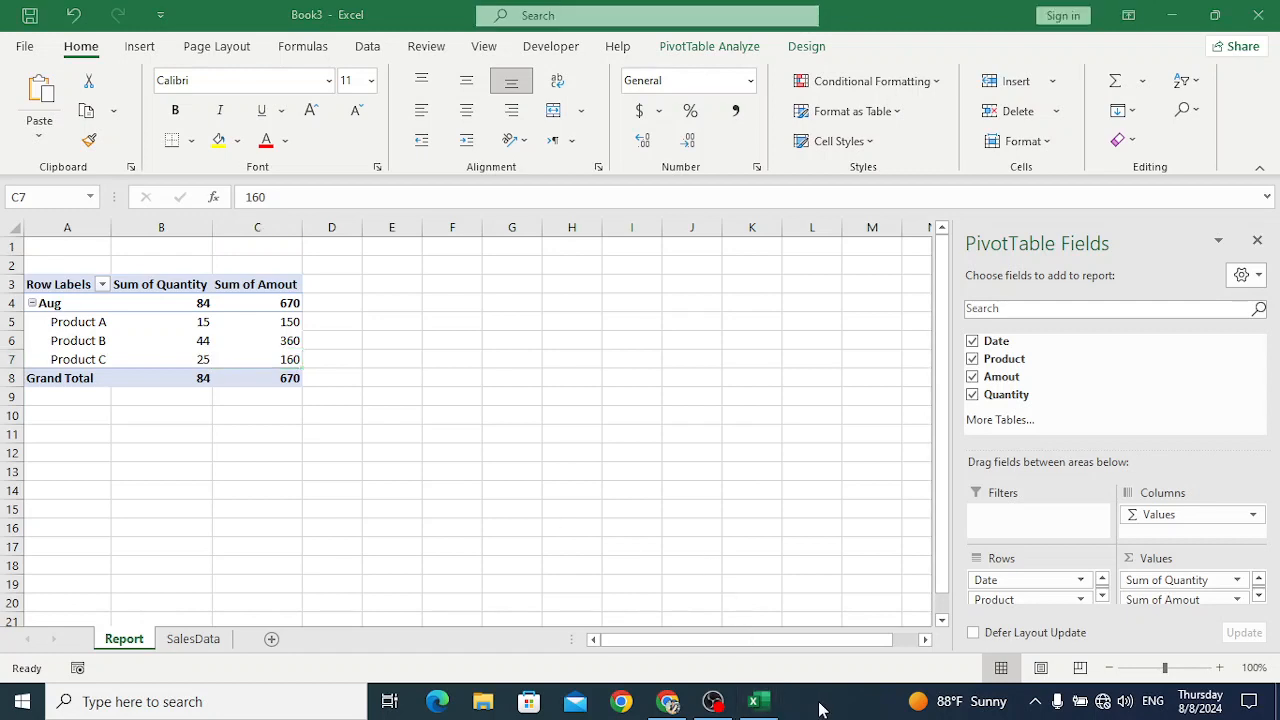